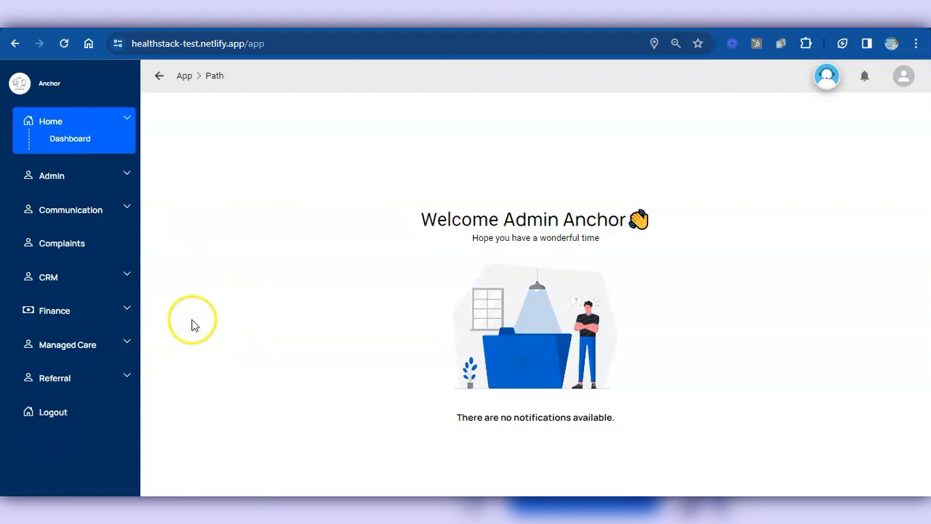
- Open the list of tariffs in the Managed Care module
{"action": "left_click", "coordinate": [128, 345]}
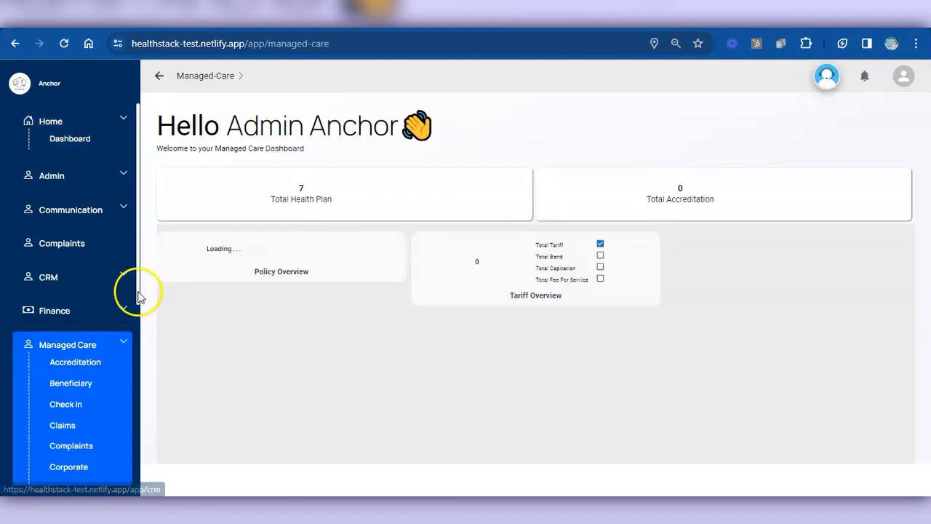
{"action": "left_click_drag", "start_coordinate": [138, 296], "coordinate": [142, 465]}
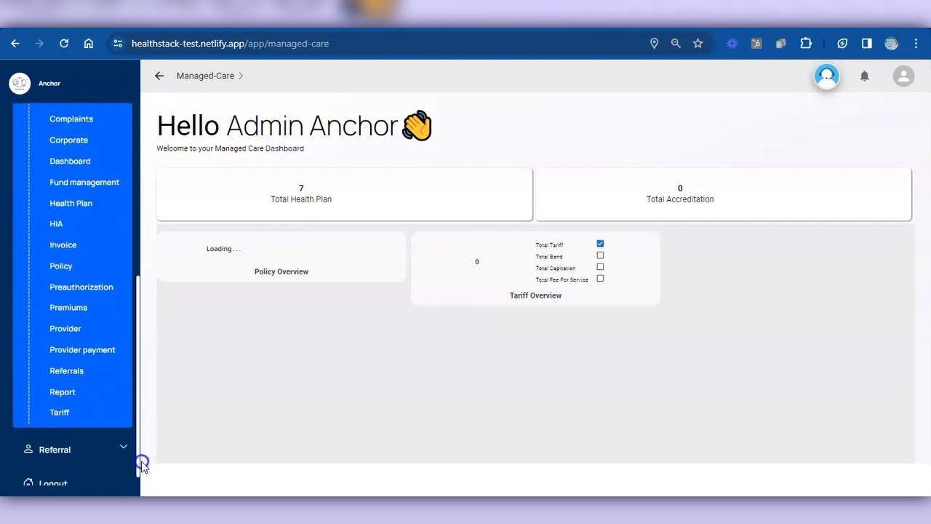
{"action": "left_click", "coordinate": [61, 415]}
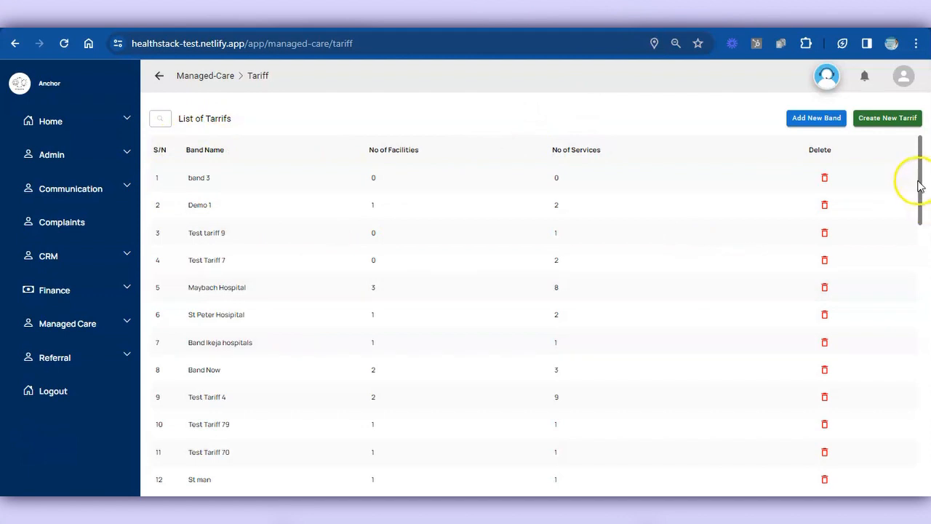
- Delete the tariff "band 3" from the list of tariffs and confirm the deletion
{"action": "left_click_drag", "start_coordinate": [921, 182], "coordinate": [927, 144]}
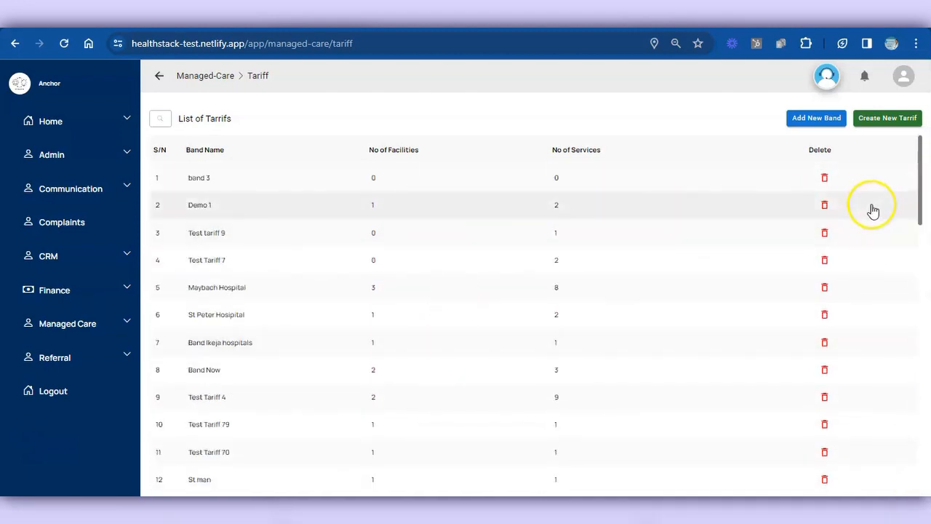
{"action": "left_click", "coordinate": [825, 178]}
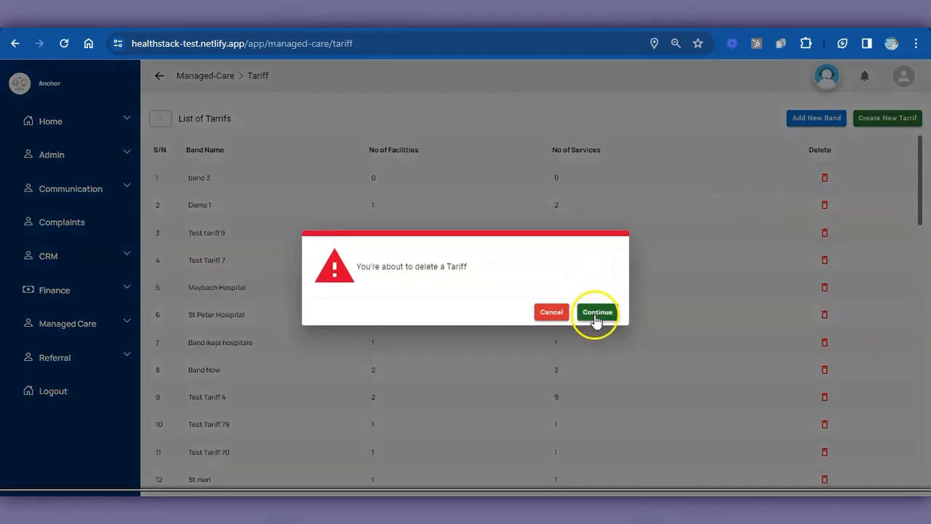
{"action": "left_click", "coordinate": [596, 314]}
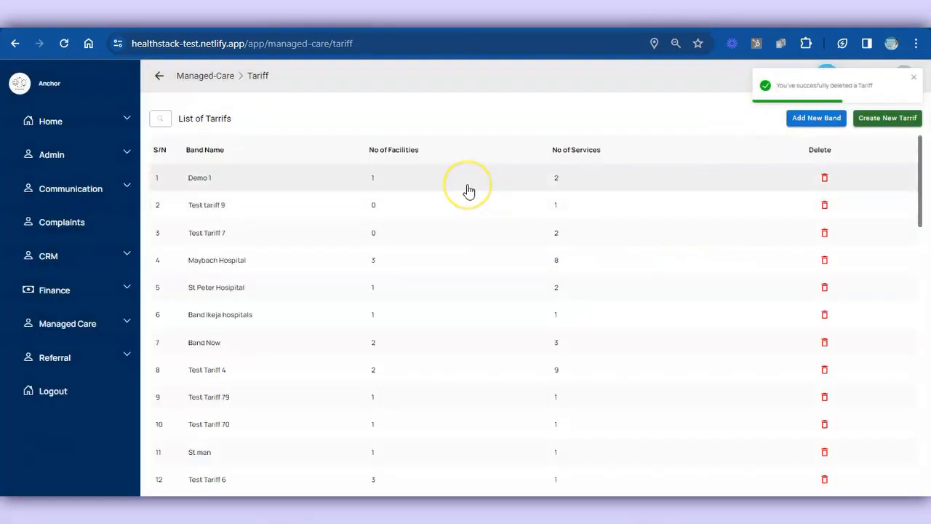
- View the services in the Demo 1 tariff's details, and return to the list of tariffs
{"action": "left_click", "coordinate": [468, 190]}
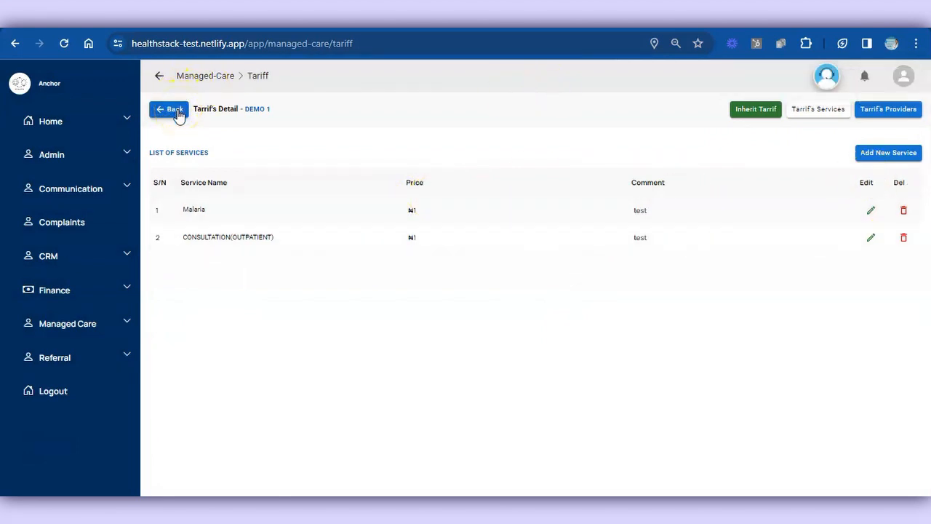
{"action": "left_click", "coordinate": [175, 110]}
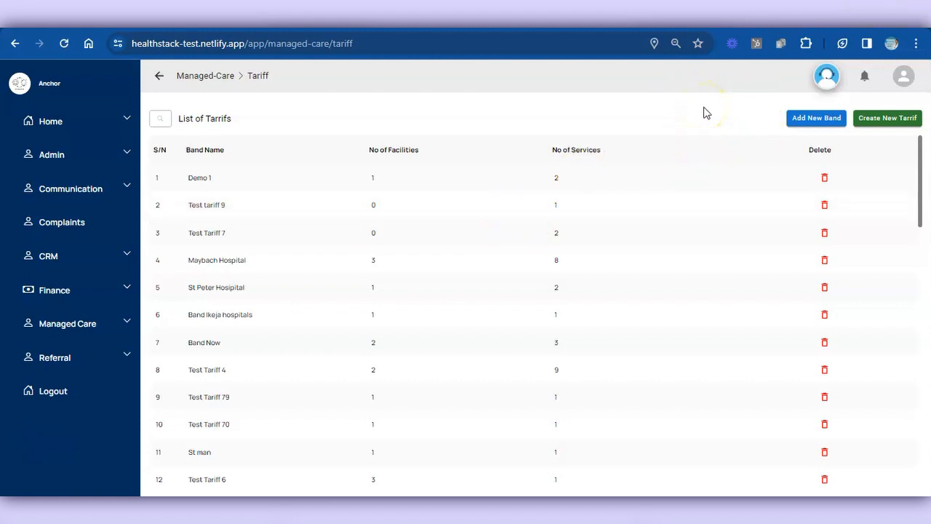
- Start a new band and enter "Hall Medical" as its name
{"action": "left_click", "coordinate": [814, 120]}
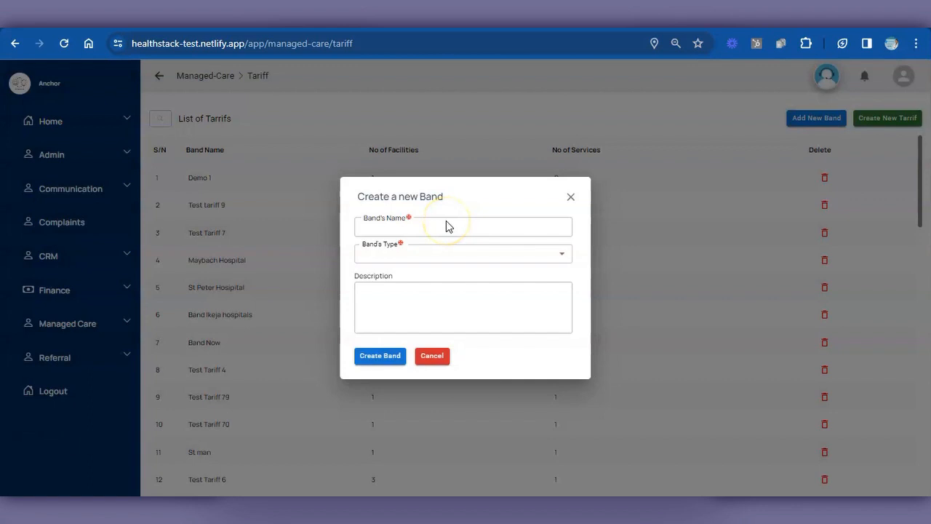
{"action": "left_click", "coordinate": [448, 224]}
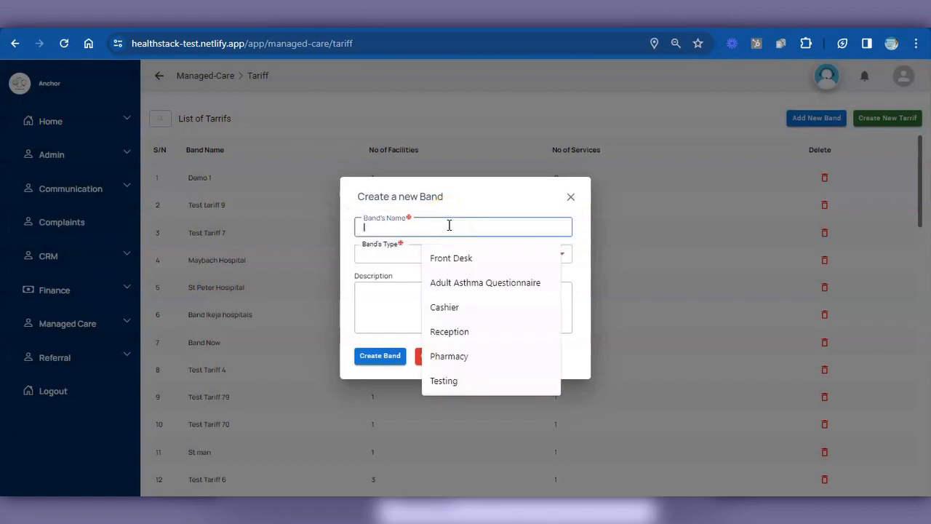
{"action": "type", "text": "Demo"}
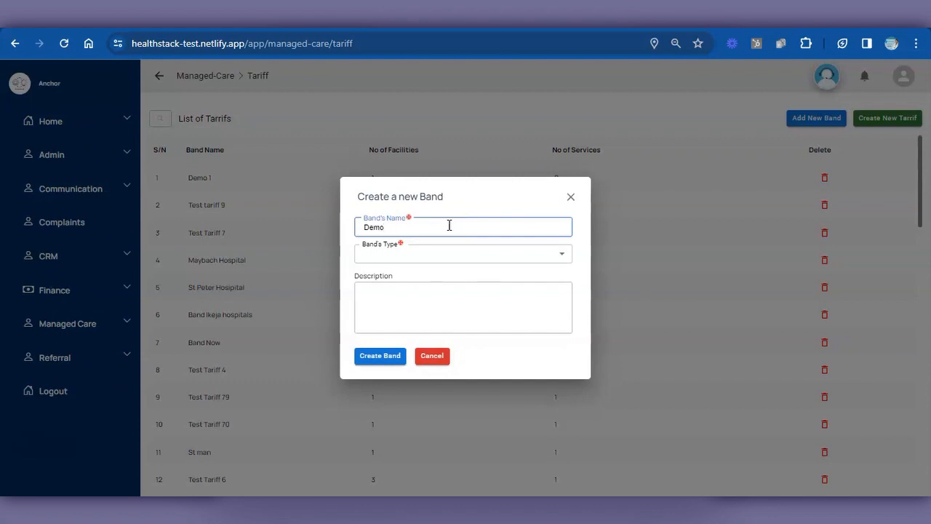
{"action": "key", "text": "BackSpace"}
{"action": "key", "text": "BackSpace"}
{"action": "type", "text": "Hall Medical"}
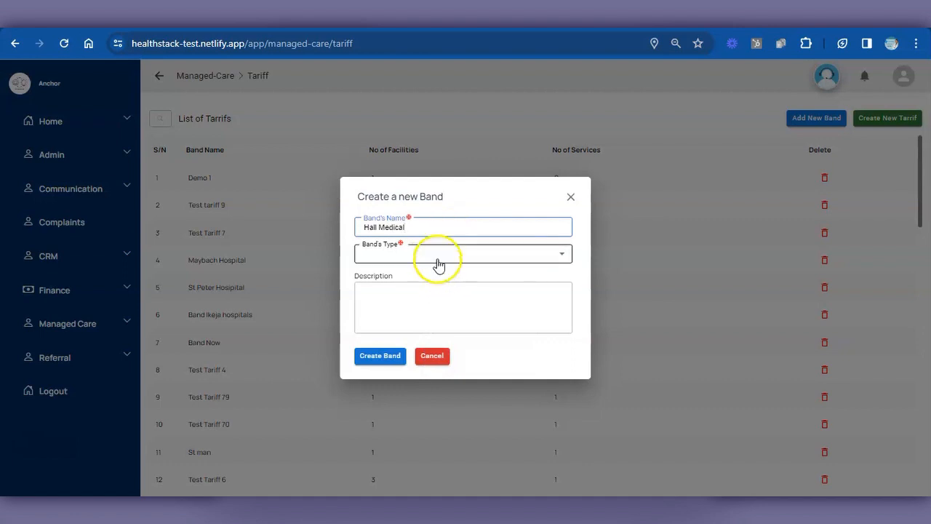
- Set the band's type to Provider, enter the description "Hall medical center", and create the band
{"action": "left_click", "coordinate": [386, 255]}
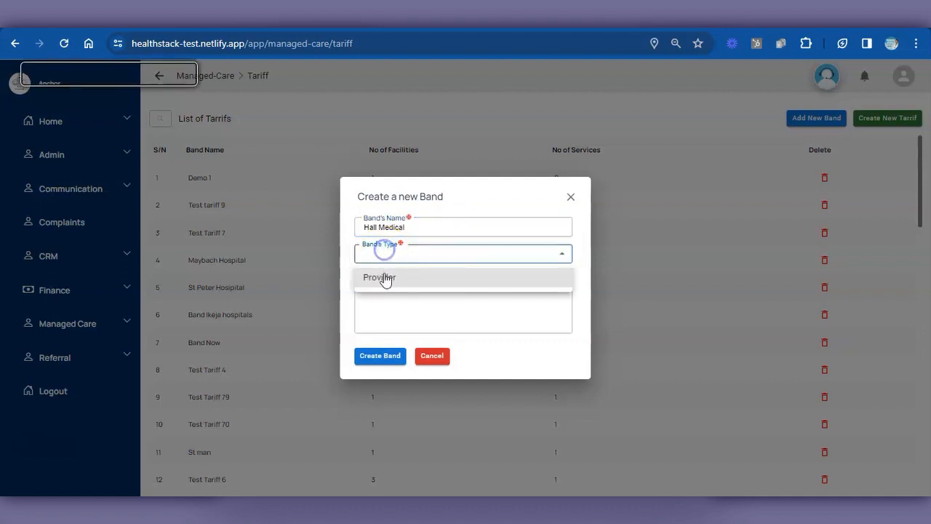
{"action": "left_click", "coordinate": [385, 283]}
{"action": "left_click", "coordinate": [408, 302]}
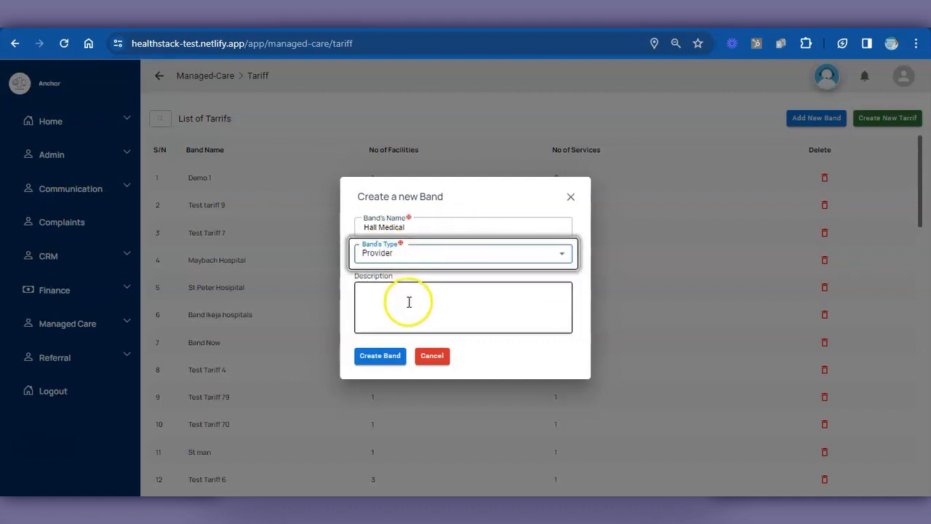
{"action": "type", "text": "Hall medical center"}
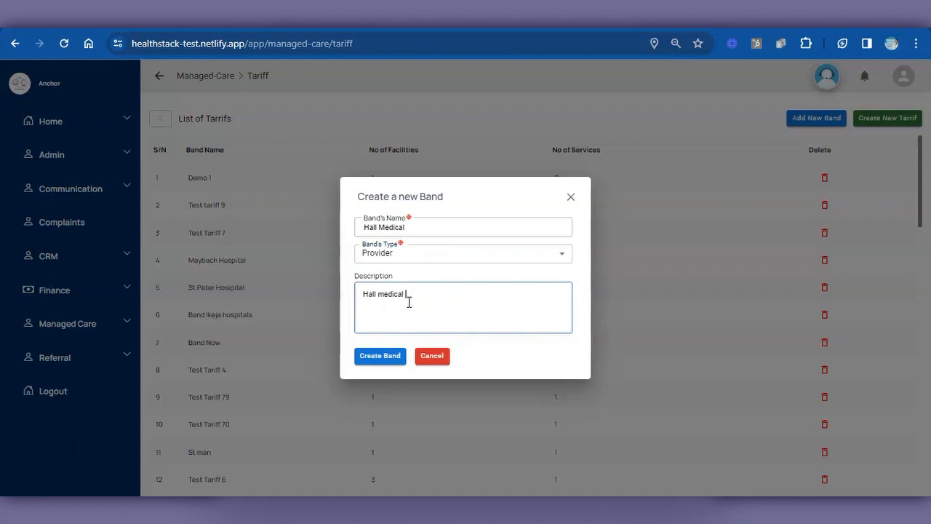
{"action": "left_click", "coordinate": [384, 358]}
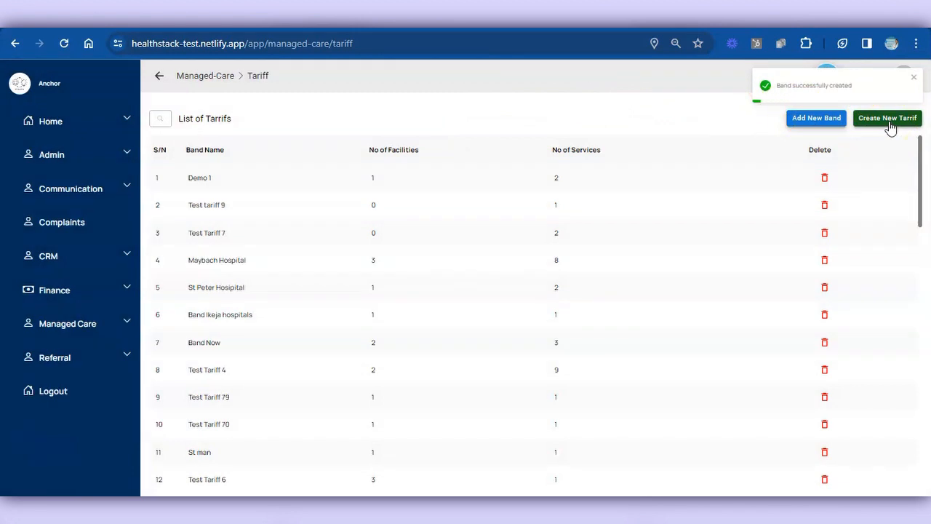
- Start a new tariff and select Hall Medical as its band
{"action": "left_click", "coordinate": [889, 121]}
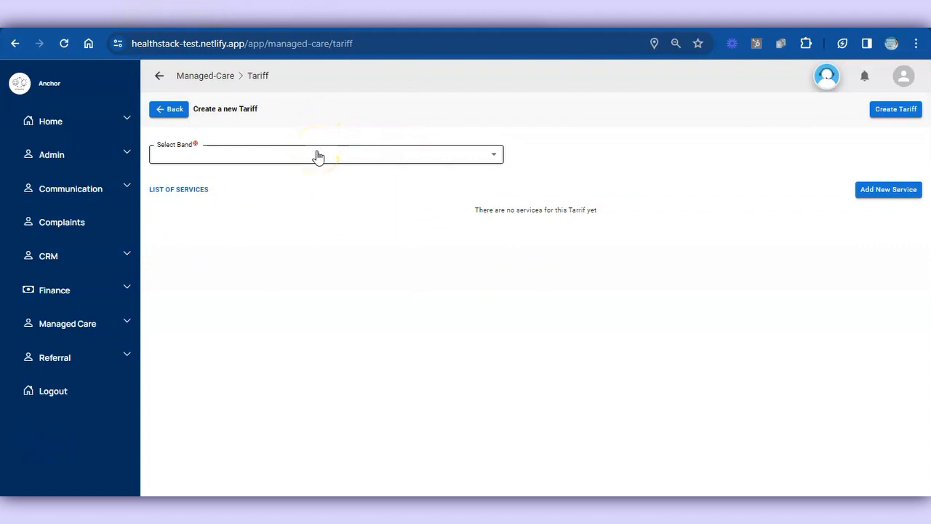
{"action": "left_click", "coordinate": [318, 157]}
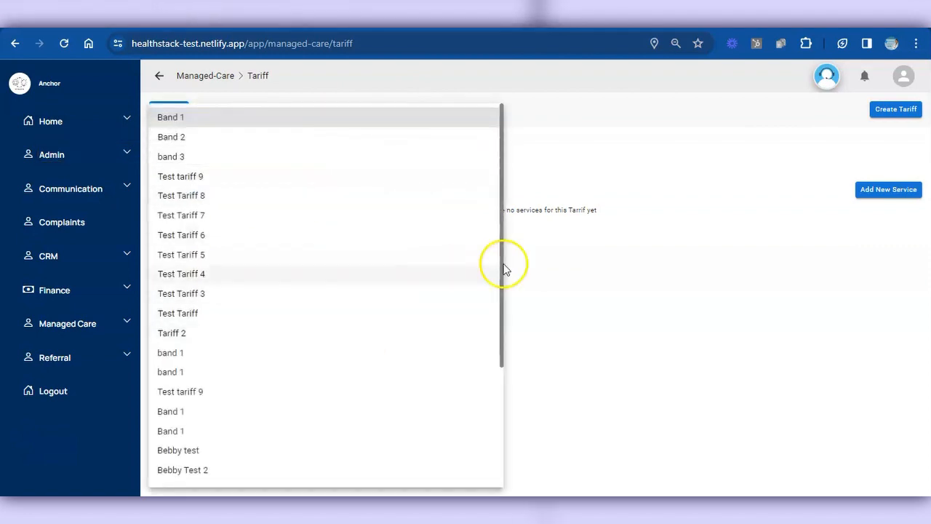
{"action": "left_click_drag", "start_coordinate": [503, 266], "coordinate": [516, 416]}
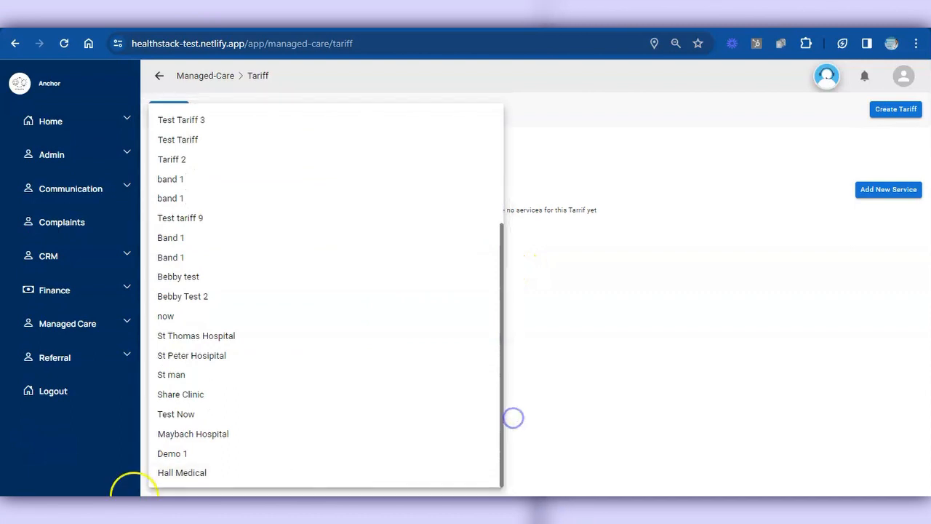
{"action": "left_click", "coordinate": [183, 474]}
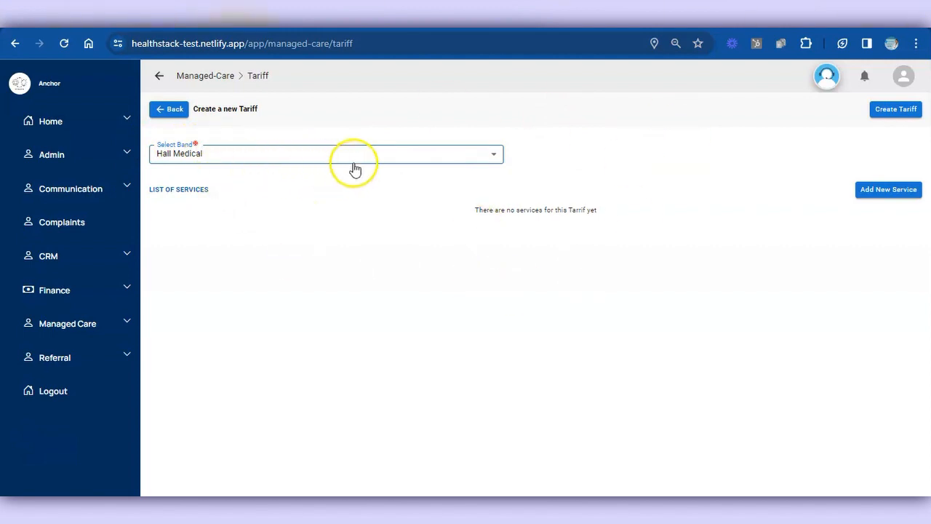
- Start adding a service to the tariff, search for "regist", and choose Card Fee & Registration
{"action": "left_click", "coordinate": [884, 197]}
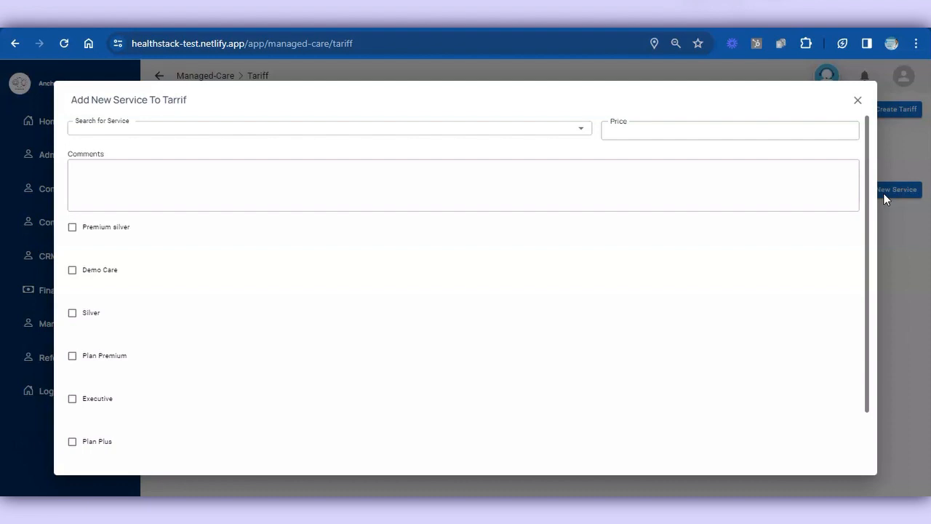
{"action": "left_click", "coordinate": [120, 127]}
{"action": "type", "text": "regist"}
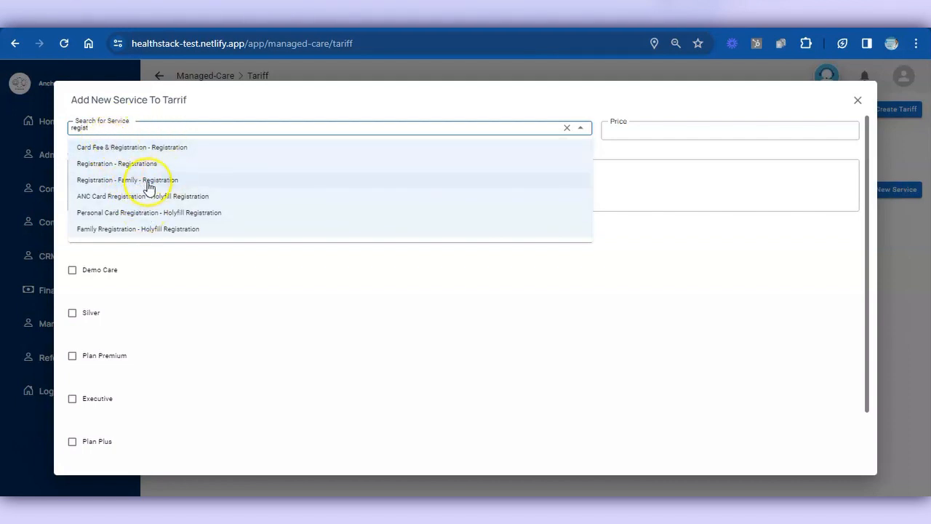
{"action": "left_click", "coordinate": [125, 150]}
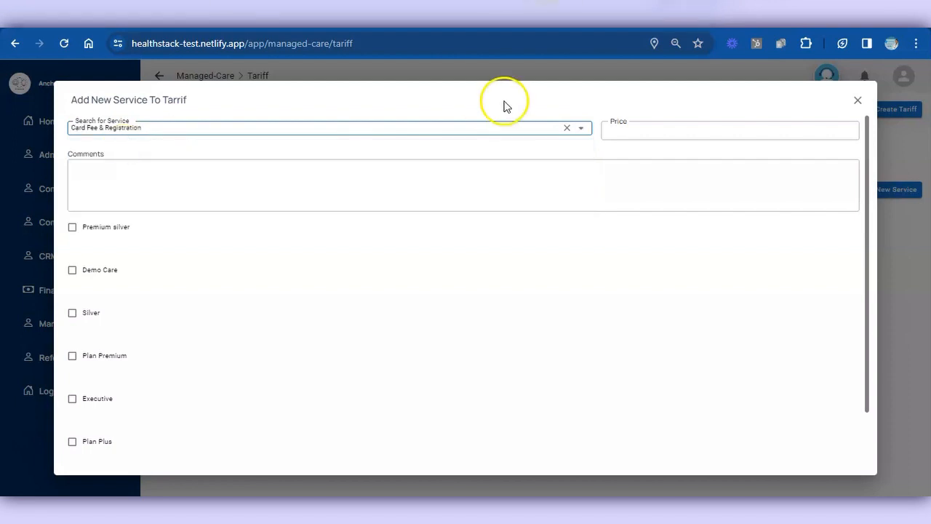
- Set the service's price to 500 and enter the comment "test"
{"action": "left_click", "coordinate": [633, 131]}
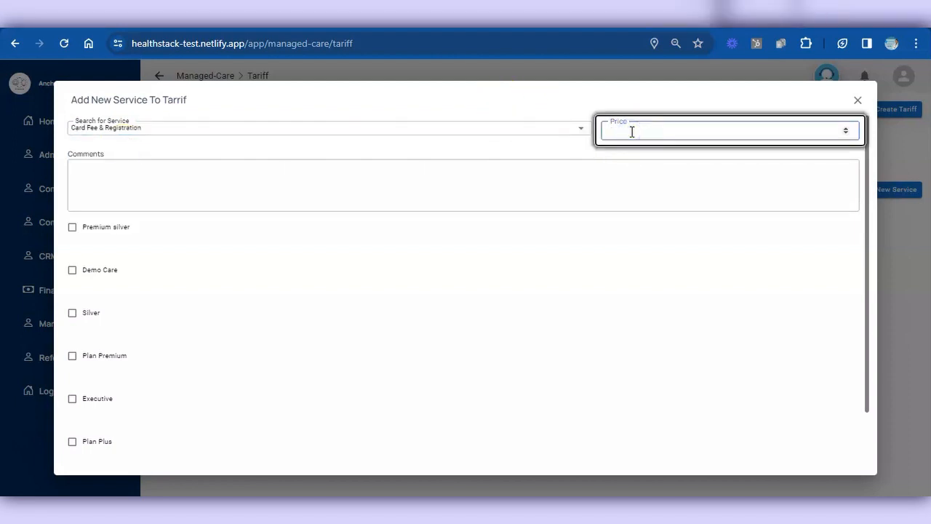
{"action": "type", "text": "500"}
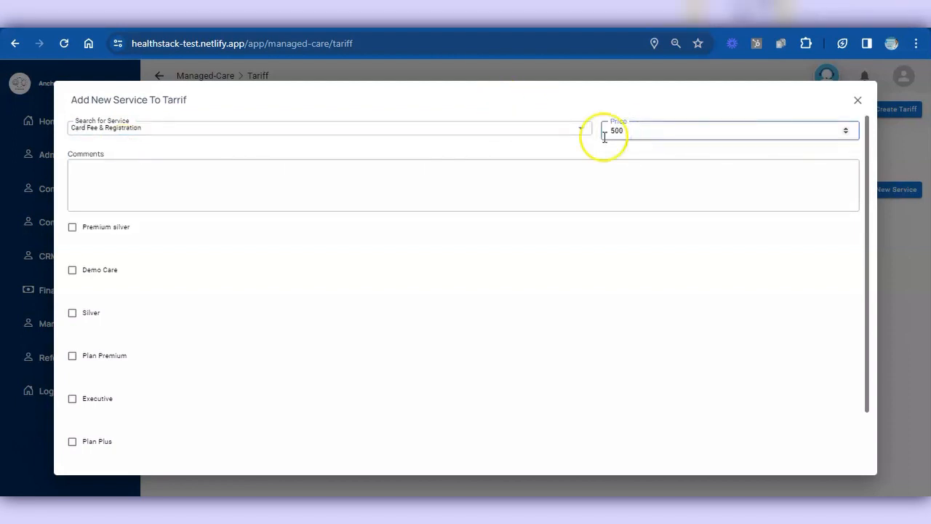
{"action": "left_click", "coordinate": [422, 205]}
{"action": "type", "text": "t"}
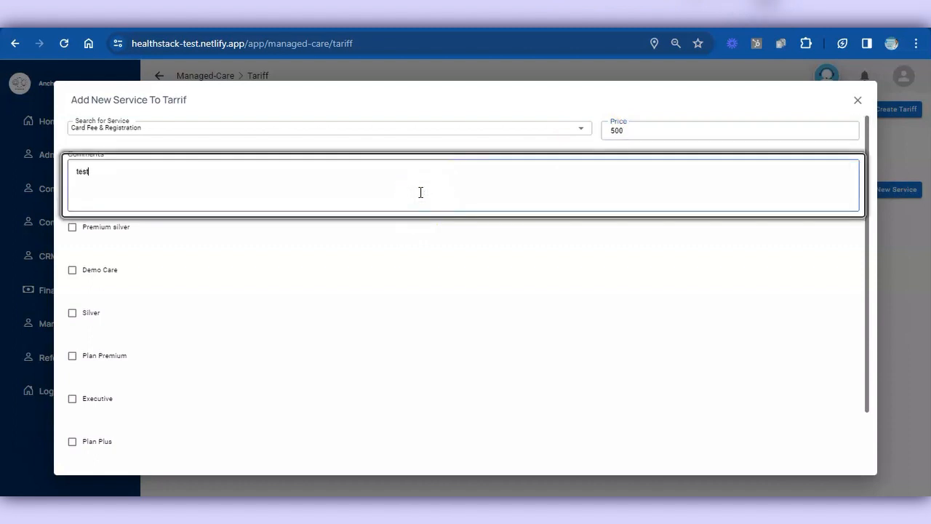
{"action": "type", "text": "est"}
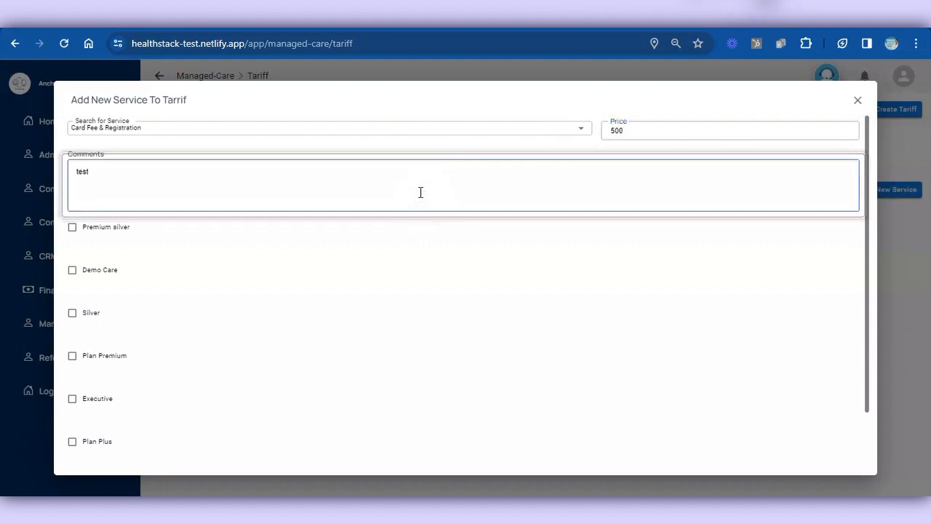
- Enable the Premium silver, Demo Care, Silver, Plan Premium, Executive and Plan Plus plans for the service
{"action": "left_click", "coordinate": [73, 228]}
{"action": "left_click", "coordinate": [72, 271]}
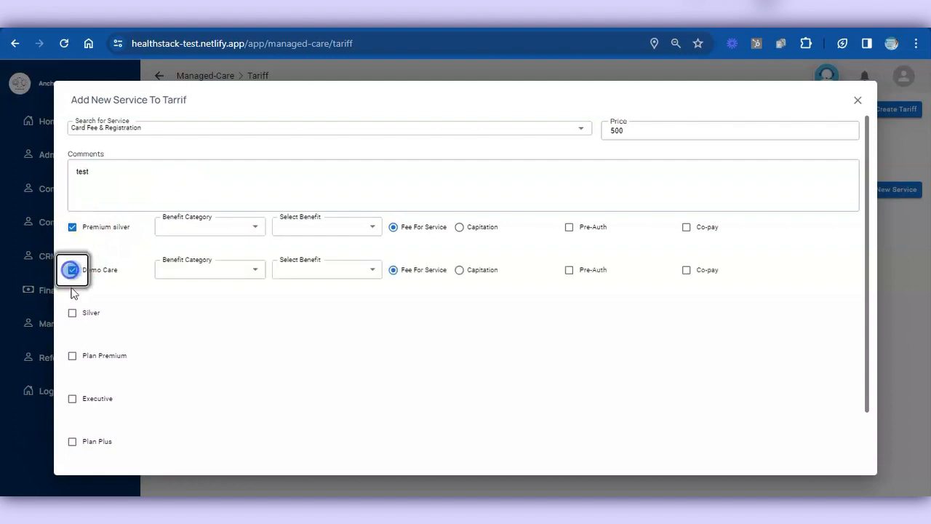
{"action": "left_click", "coordinate": [72, 313]}
{"action": "left_click", "coordinate": [72, 355]}
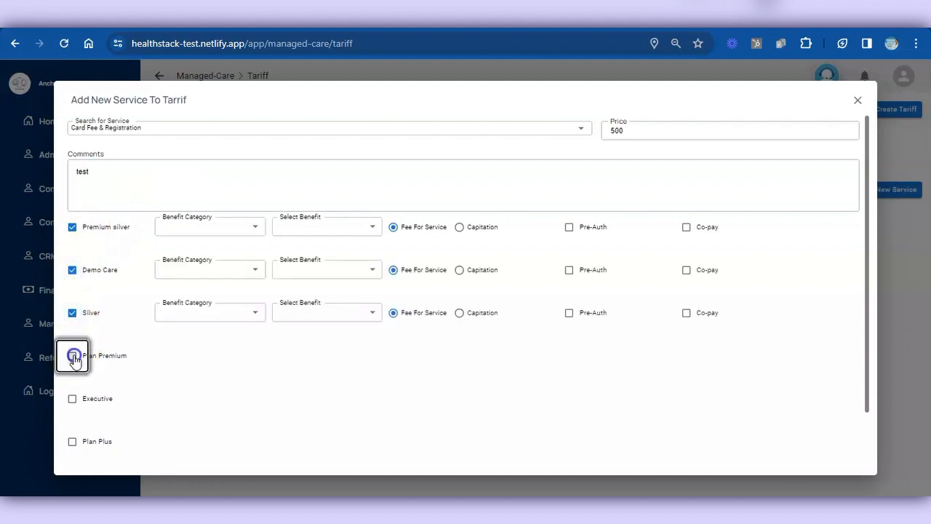
{"action": "left_click", "coordinate": [73, 400]}
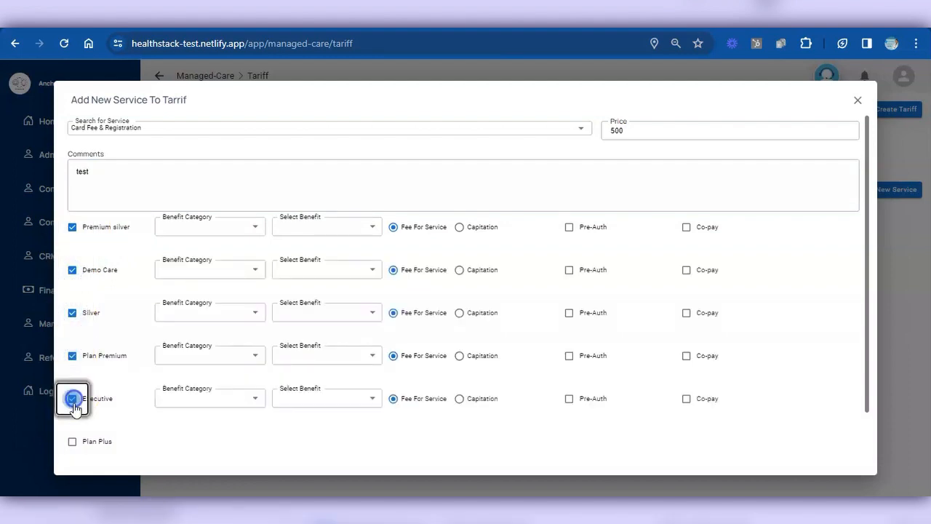
{"action": "left_click", "coordinate": [84, 445]}
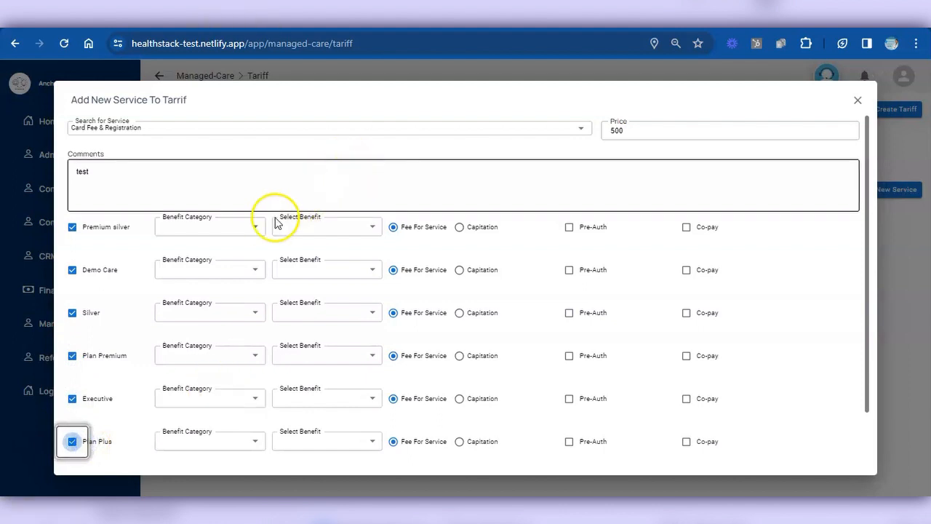
- For the Premium silver plan, set the benefit category to Registration and the benefit to test
{"action": "left_click", "coordinate": [253, 229]}
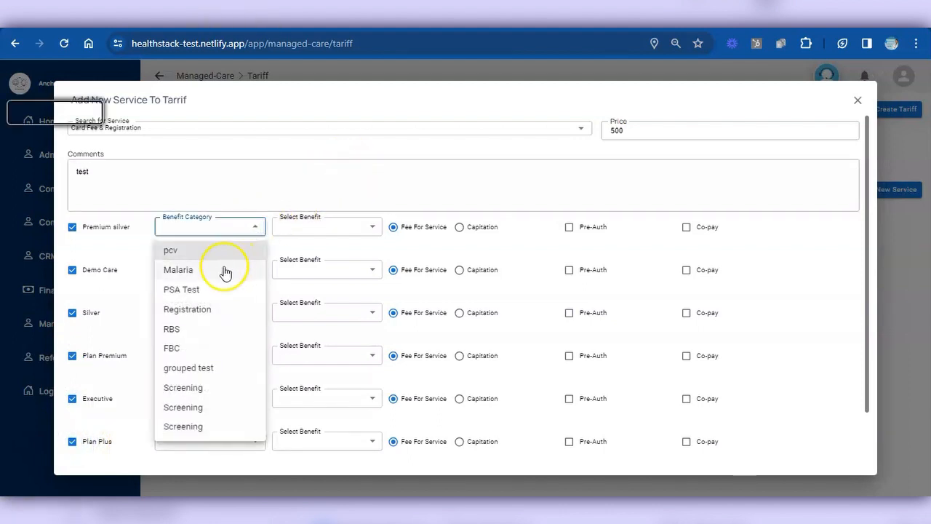
{"action": "left_click", "coordinate": [198, 312]}
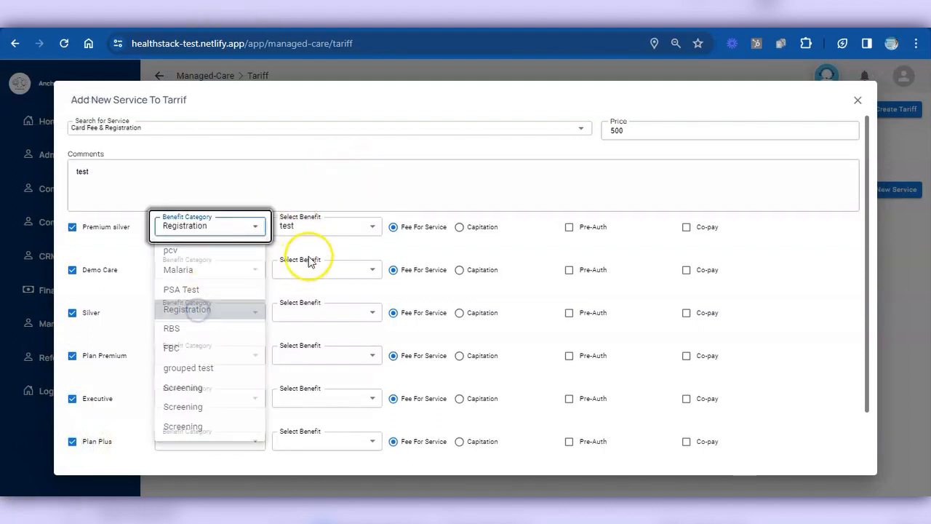
{"action": "left_click", "coordinate": [332, 227]}
{"action": "left_click", "coordinate": [332, 249]}
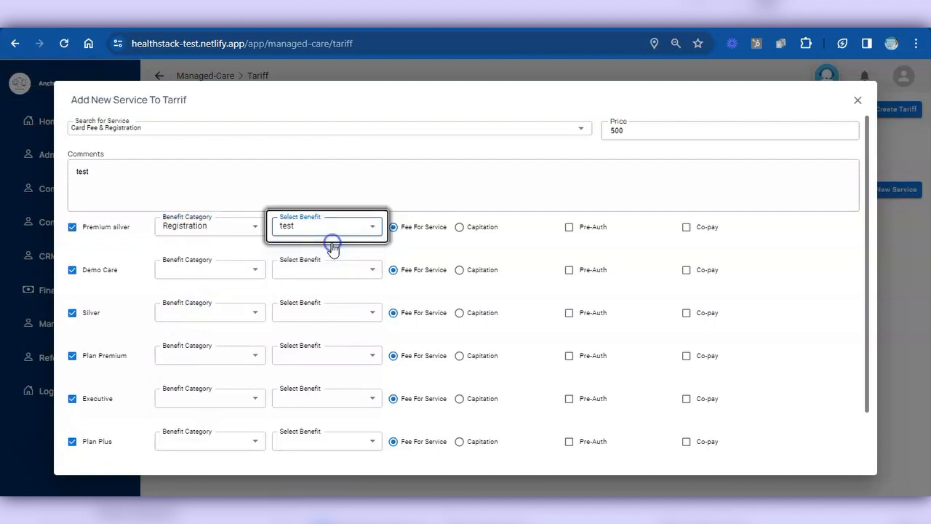
- For the Demo Care plan, set the benefit category to Card Fee and the benefit to Registration card
{"action": "left_click", "coordinate": [258, 271]}
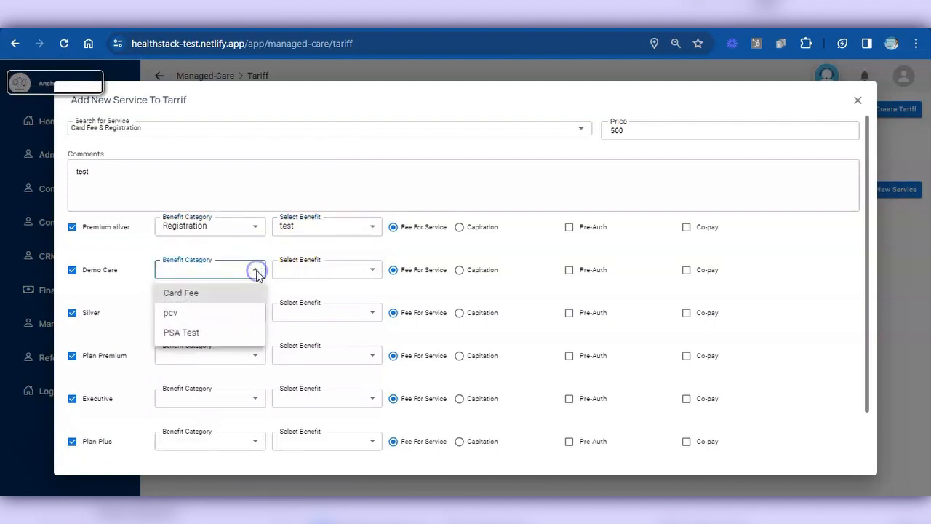
{"action": "left_click", "coordinate": [209, 304]}
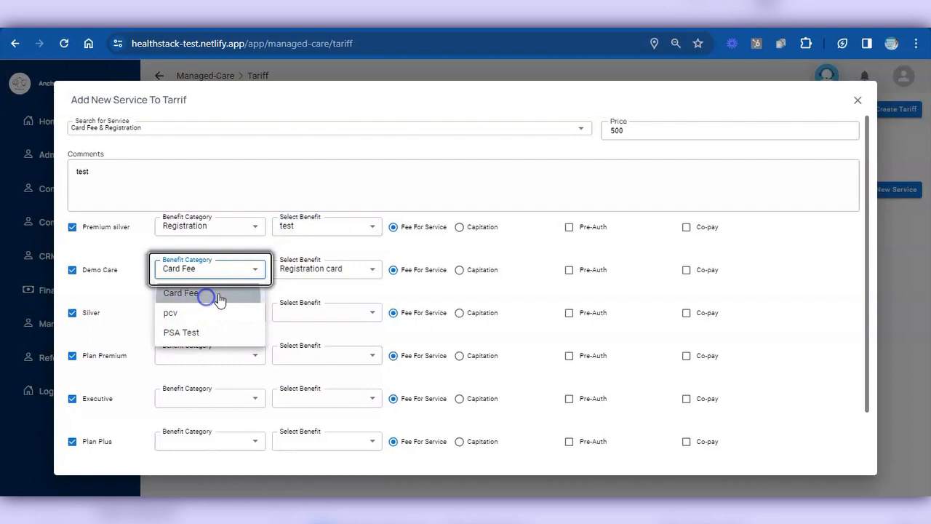
{"action": "left_click", "coordinate": [327, 274]}
{"action": "left_click", "coordinate": [328, 270]}
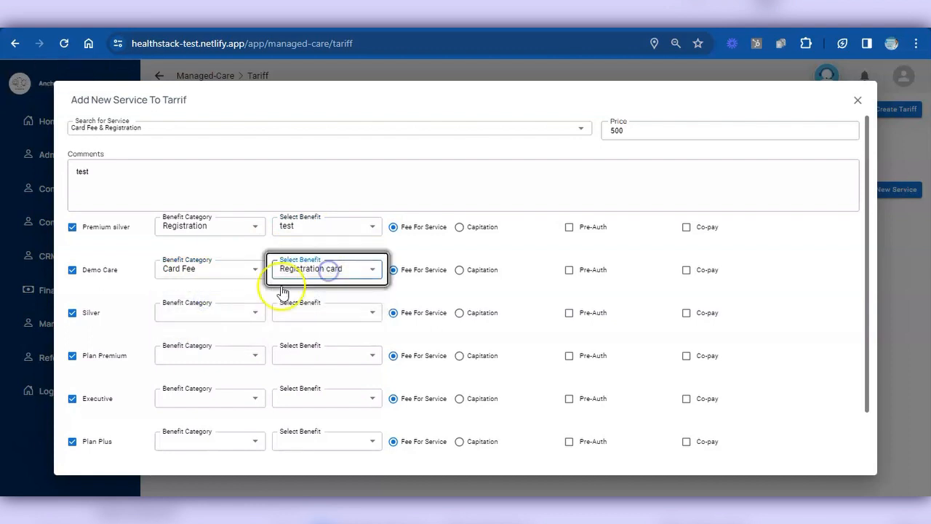
- For the Silver plan, set the benefit category to Card Fee and the benefit to Patient registration
{"action": "left_click", "coordinate": [243, 310]}
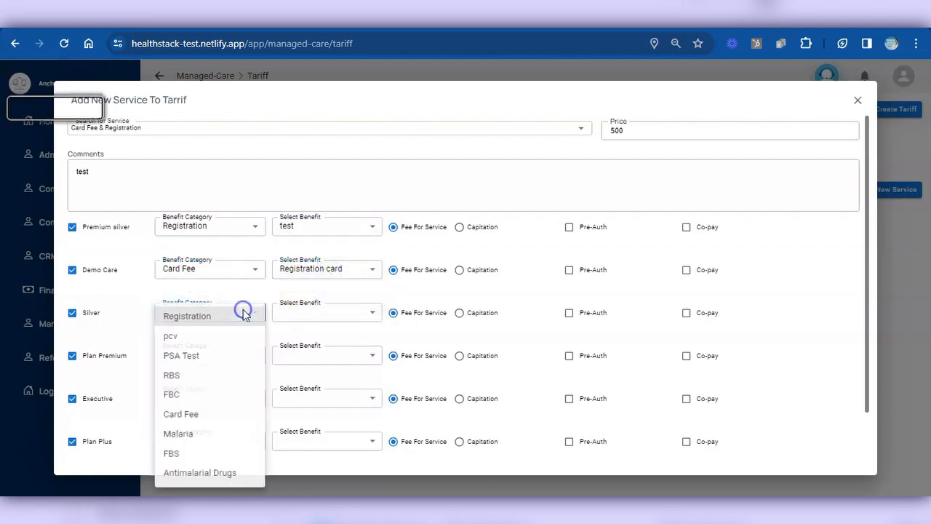
{"action": "left_click", "coordinate": [189, 415]}
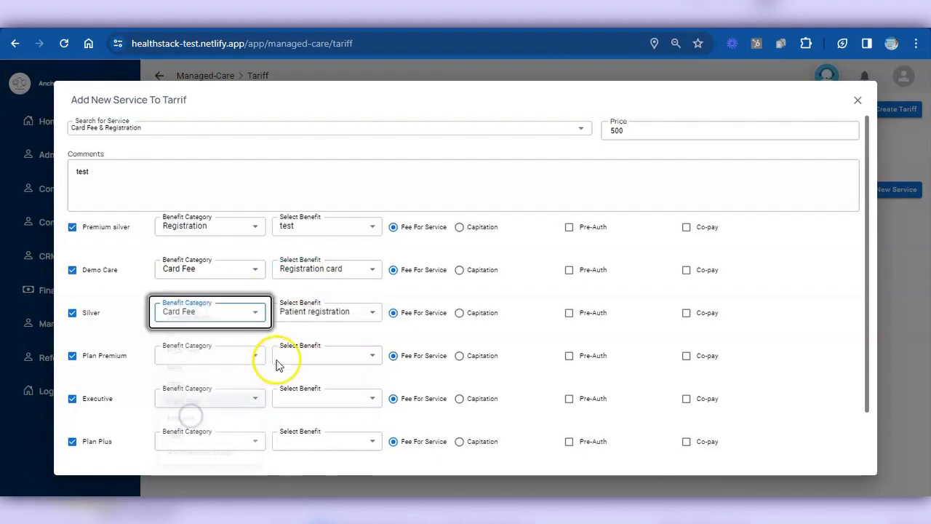
{"action": "left_click", "coordinate": [327, 318]}
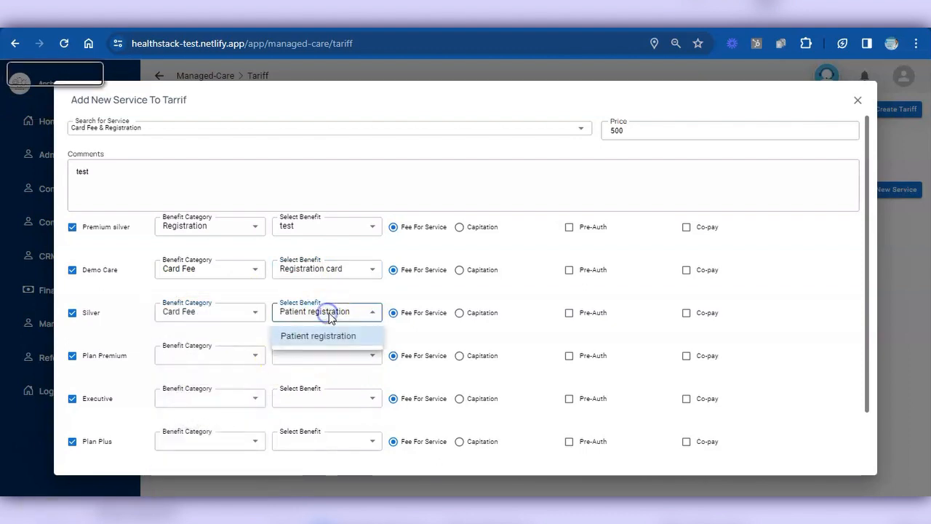
{"action": "left_click", "coordinate": [322, 322]}
- For the Plan Premium plan, set the benefit category to Registration and the benefit to test
{"action": "left_click", "coordinate": [256, 354]}
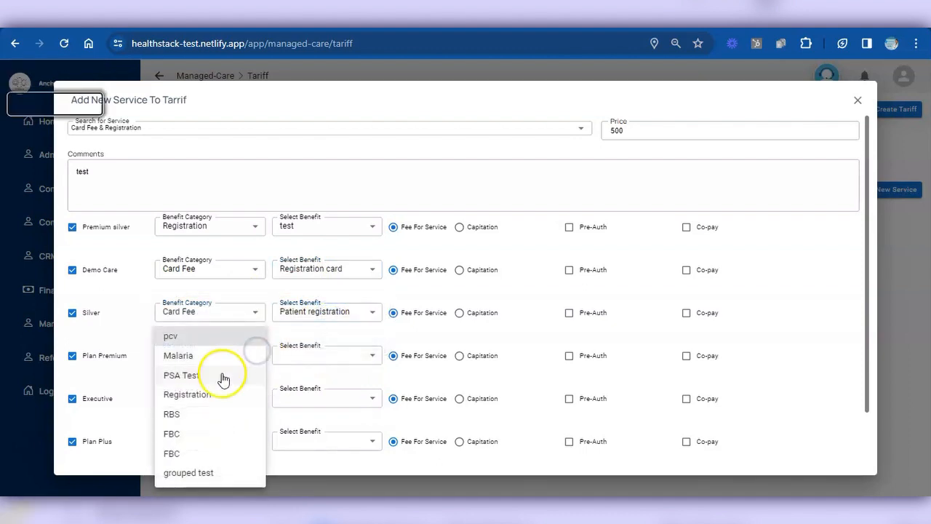
{"action": "left_click", "coordinate": [184, 394]}
{"action": "left_click", "coordinate": [372, 356]}
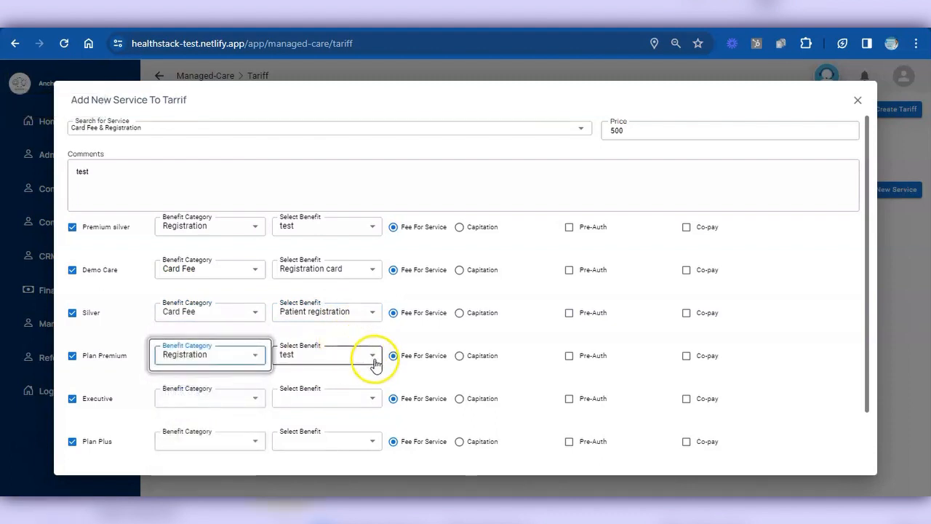
{"action": "left_click", "coordinate": [313, 386]}
- Check the Executive plan's benefit categories and exclude that plan from the service
{"action": "left_click", "coordinate": [254, 398]}
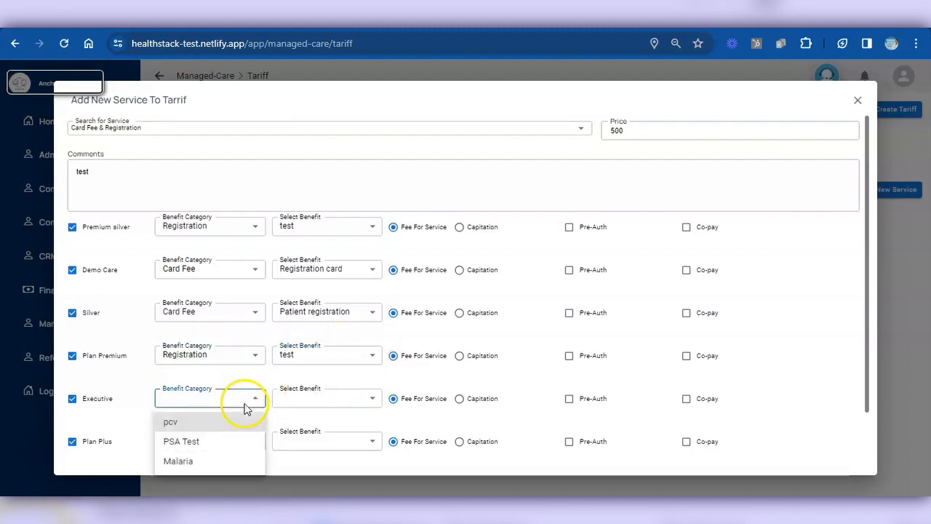
{"action": "left_click", "coordinate": [73, 402]}
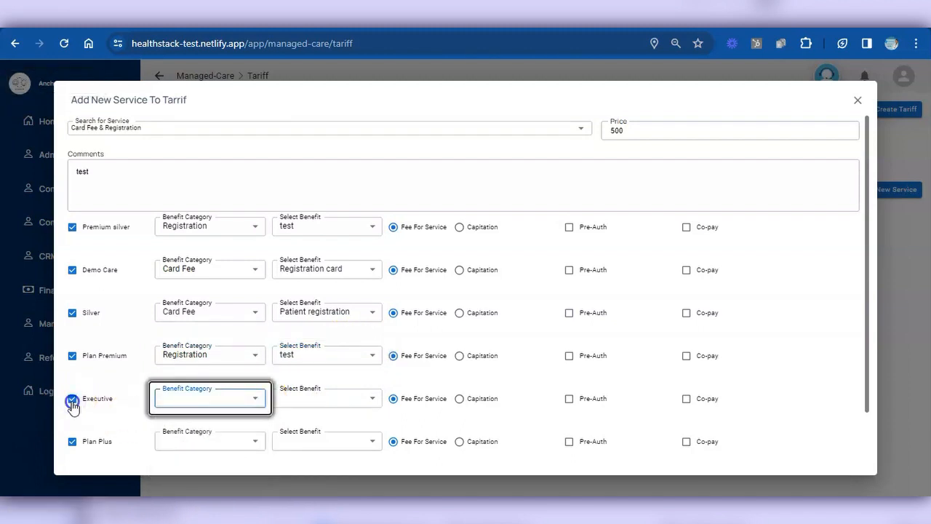
{"action": "left_click", "coordinate": [72, 400]}
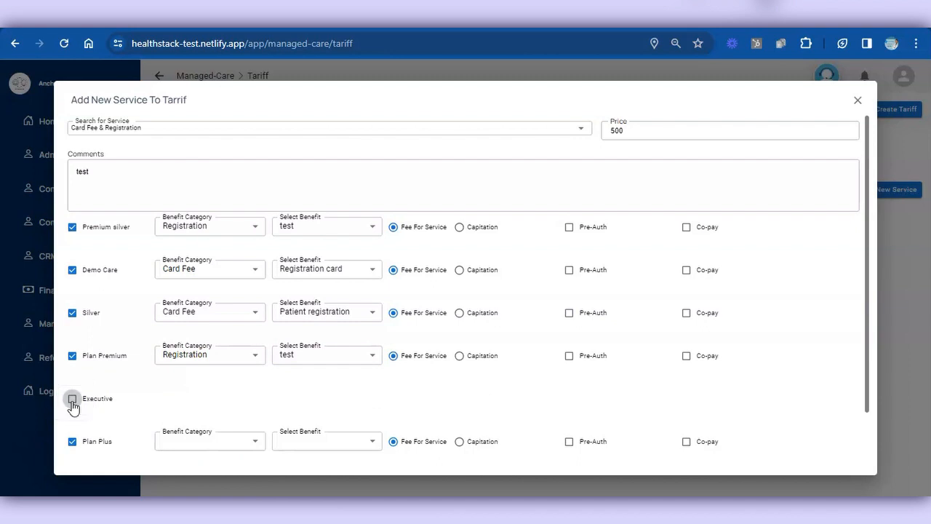
- Assign the Registration category and the "Card, registration" benefit to Plan Plus, and add the service to the tariff
{"action": "left_click", "coordinate": [183, 445]}
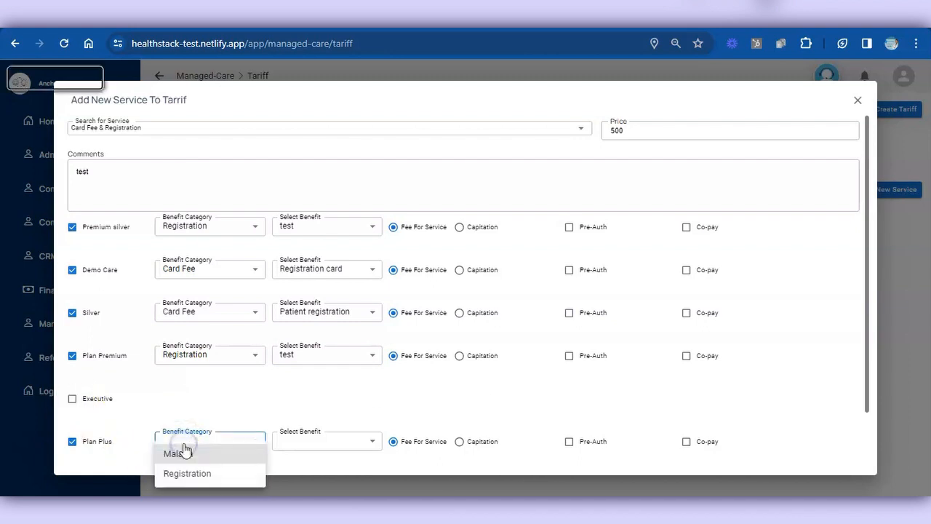
{"action": "left_click", "coordinate": [185, 473]}
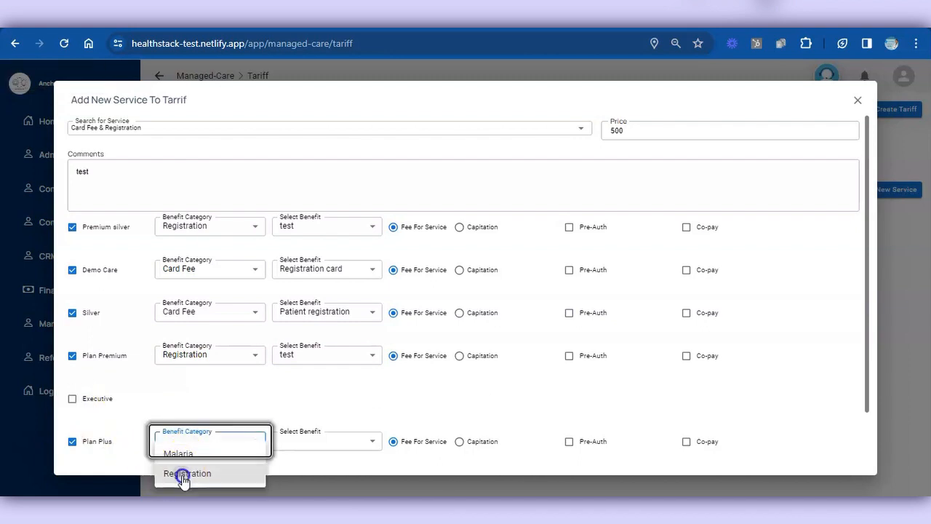
{"action": "left_click", "coordinate": [336, 444]}
{"action": "left_click", "coordinate": [337, 441]}
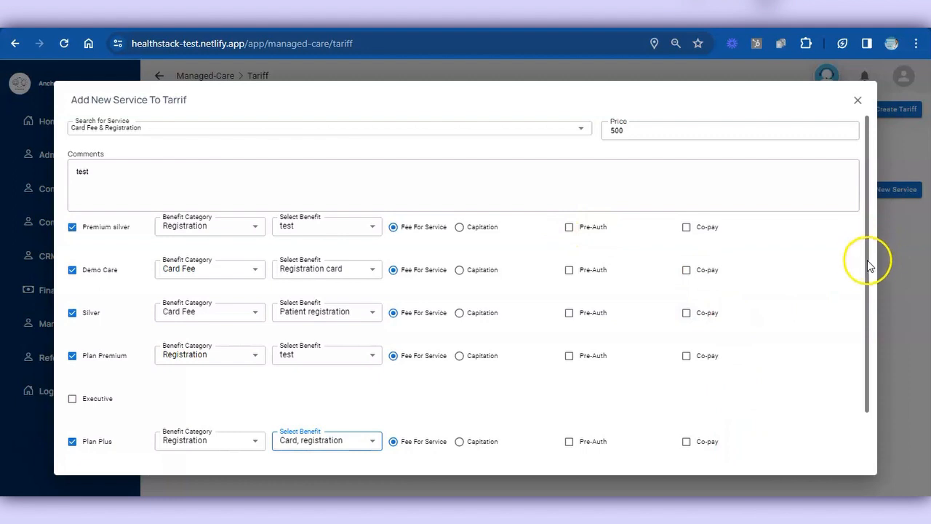
{"action": "left_click_drag", "start_coordinate": [868, 262], "coordinate": [869, 322]}
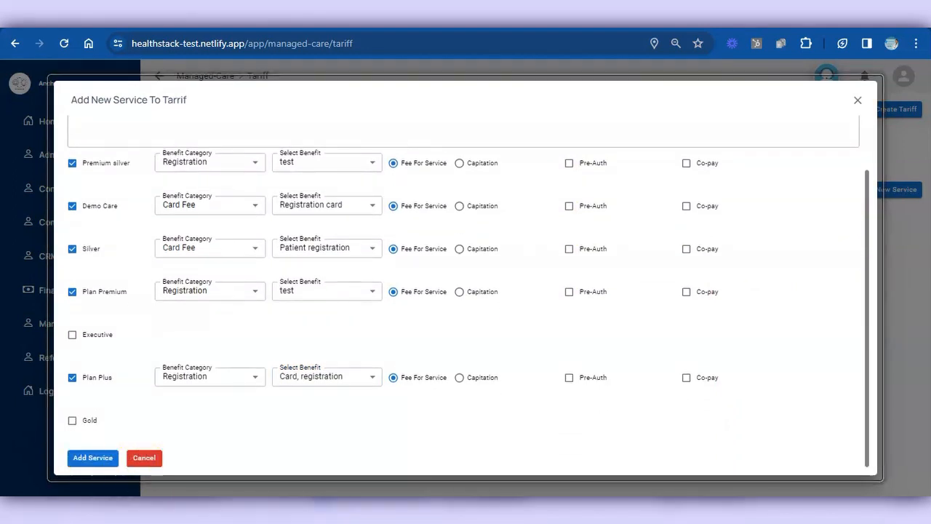
{"action": "left_click", "coordinate": [91, 458]}
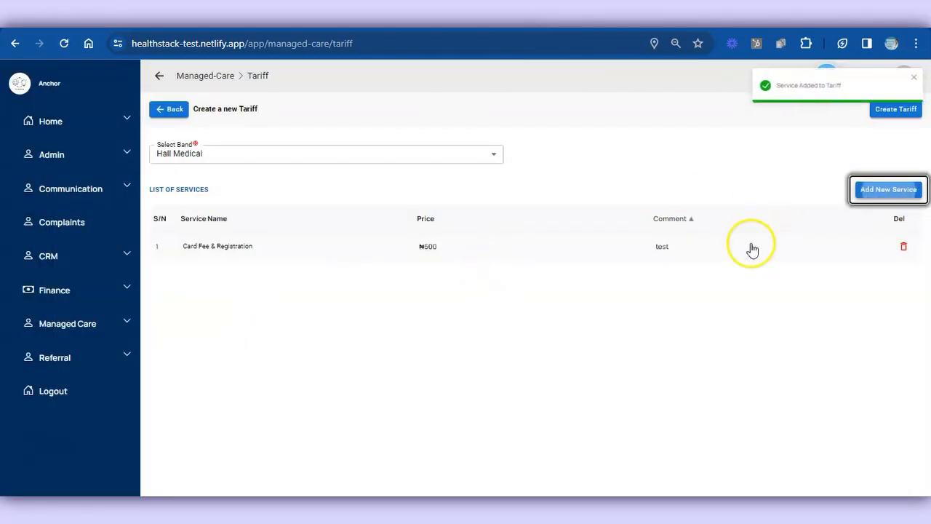
- Start adding another service to the tariff, search for "malaria", and choose Malaria - Lab Investigation
{"action": "left_click", "coordinate": [878, 197]}
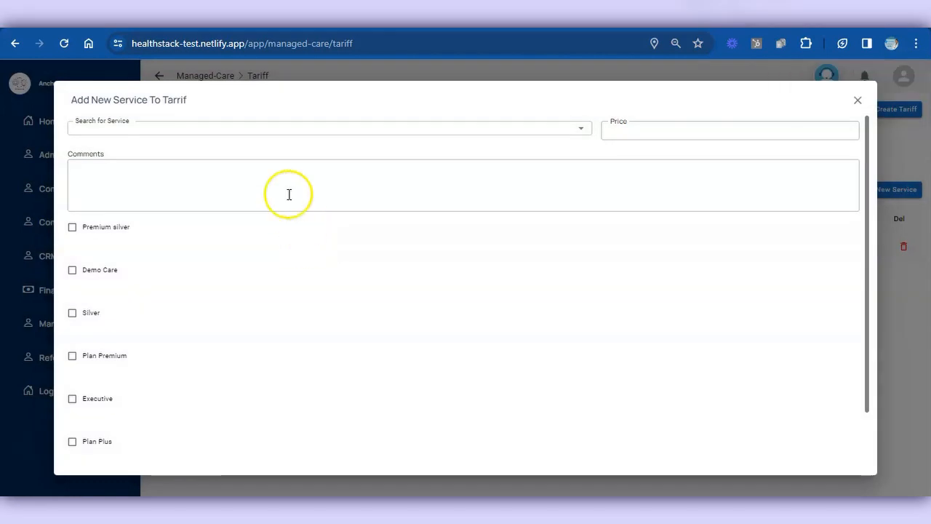
{"action": "left_click", "coordinate": [230, 127]}
{"action": "type", "text": "ma"}
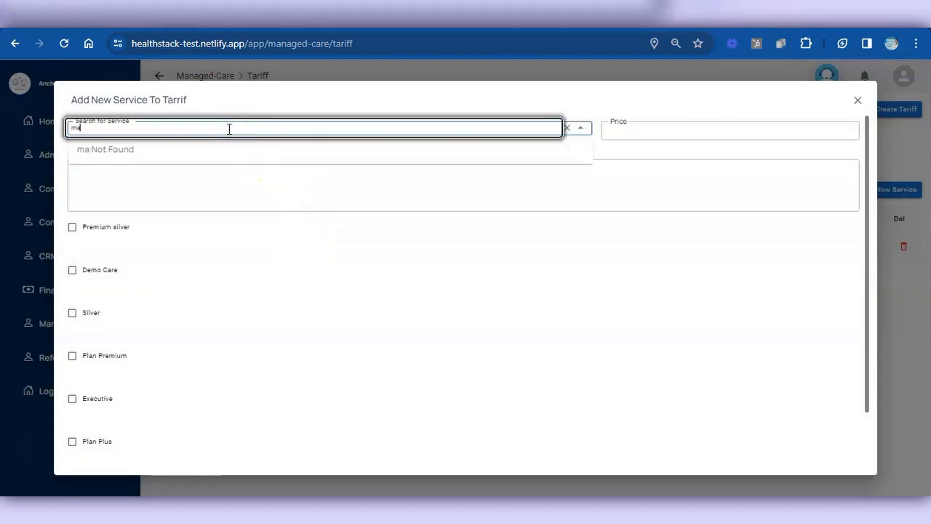
{"action": "type", "text": "la"}
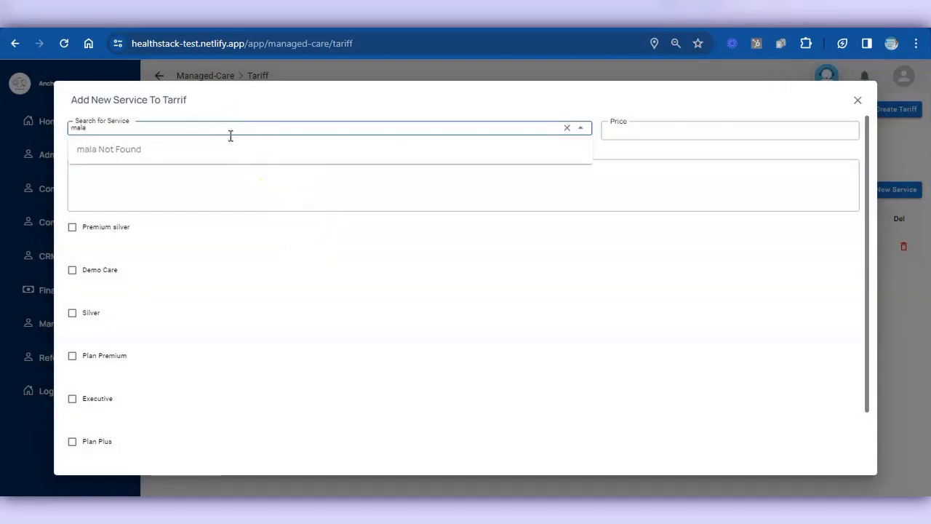
{"action": "type", "text": "ria"}
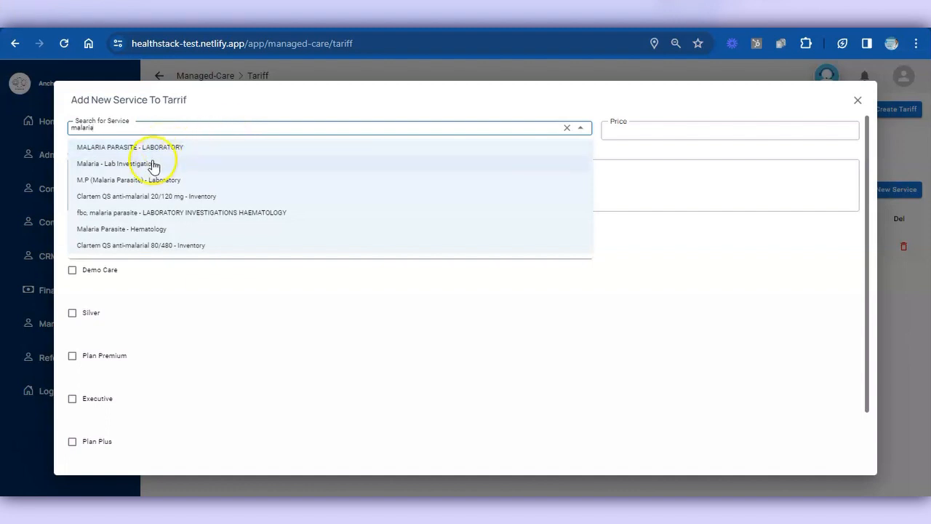
{"action": "left_click", "coordinate": [153, 164]}
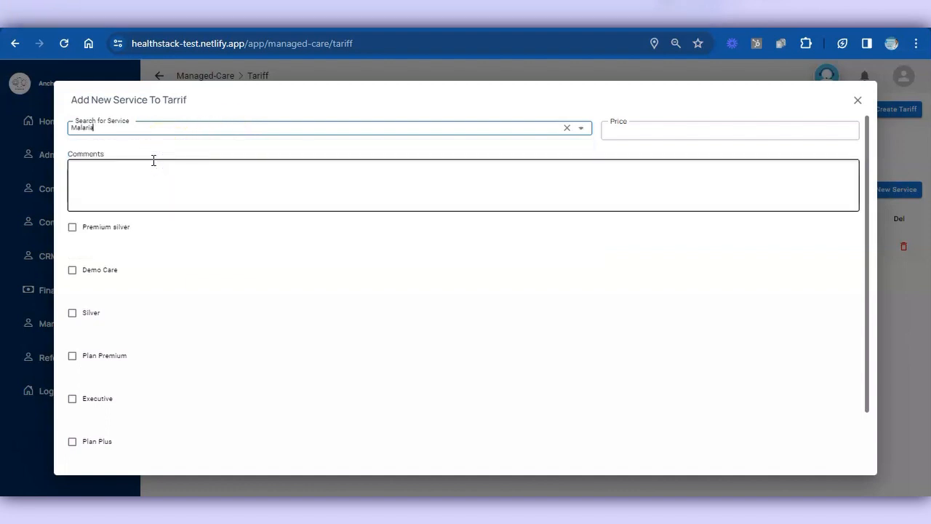
- Set the Malaria service's price to 1200 and enter the comment "test"
{"action": "left_click", "coordinate": [672, 131]}
{"action": "type", "text": "1200"}
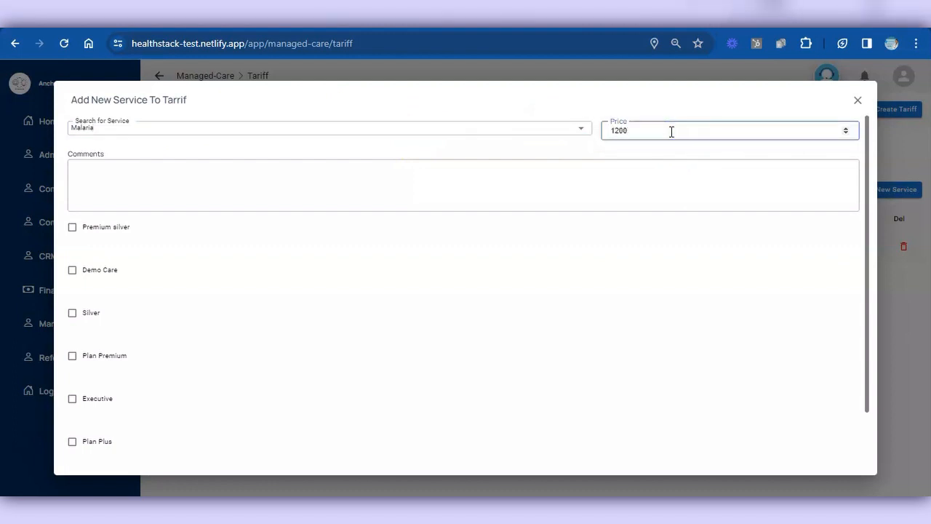
{"action": "left_click", "coordinate": [630, 193]}
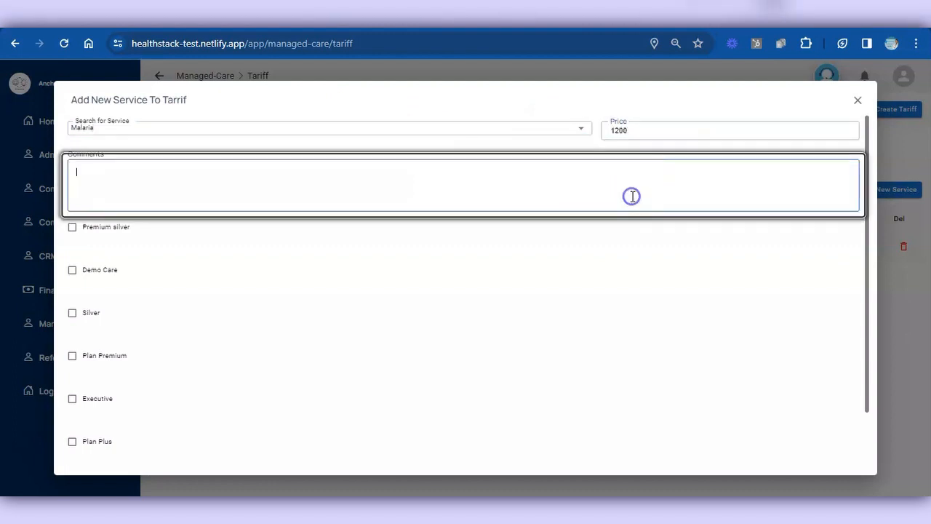
{"action": "type", "text": "test"}
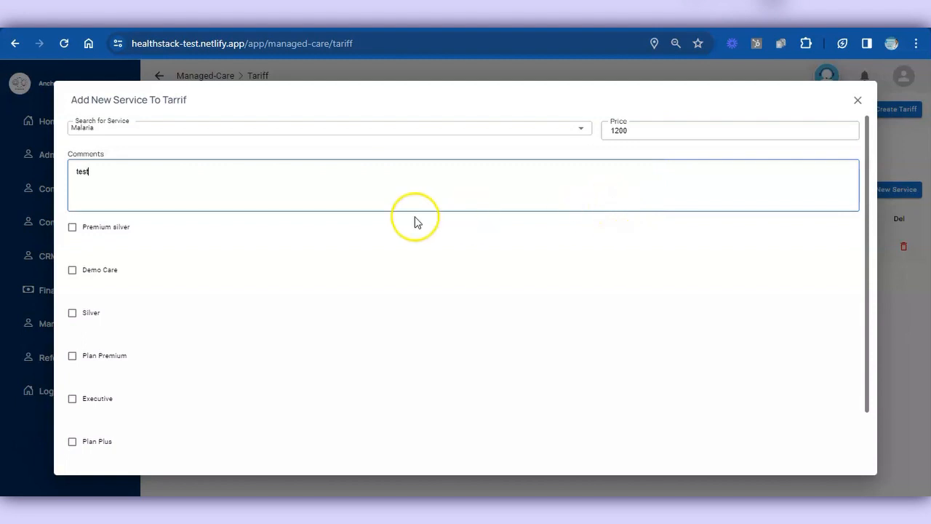
- Enable the Premium silver plan with the Malaria category and malaria test benefit, and require Pre-Auth
{"action": "left_click", "coordinate": [72, 227]}
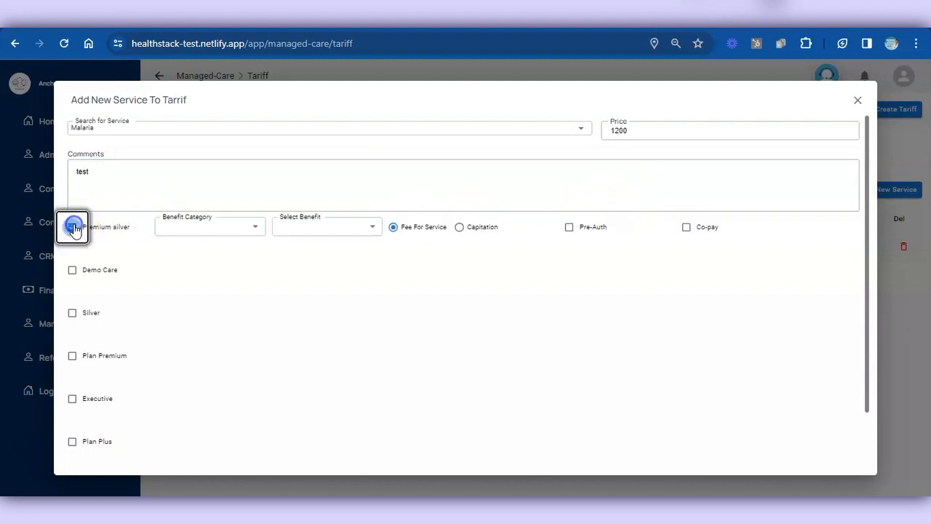
{"action": "left_click", "coordinate": [208, 233]}
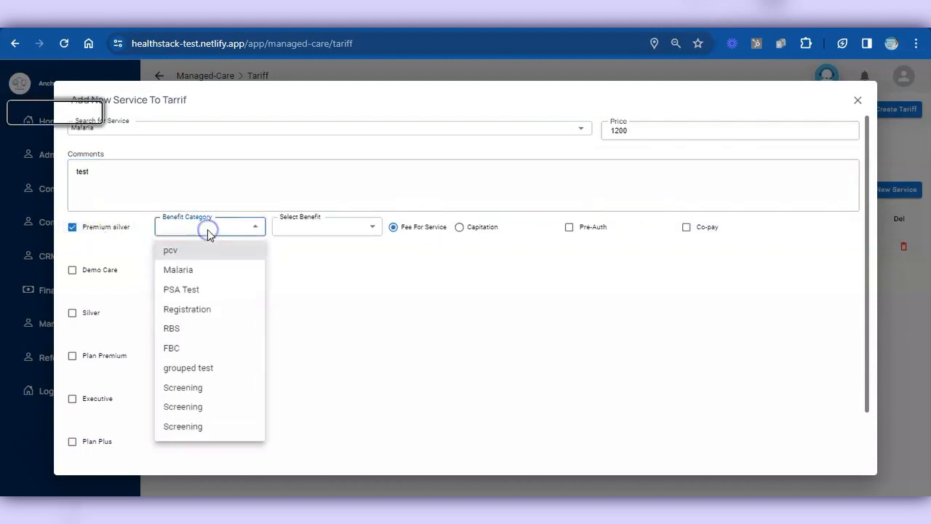
{"action": "left_click", "coordinate": [198, 276]}
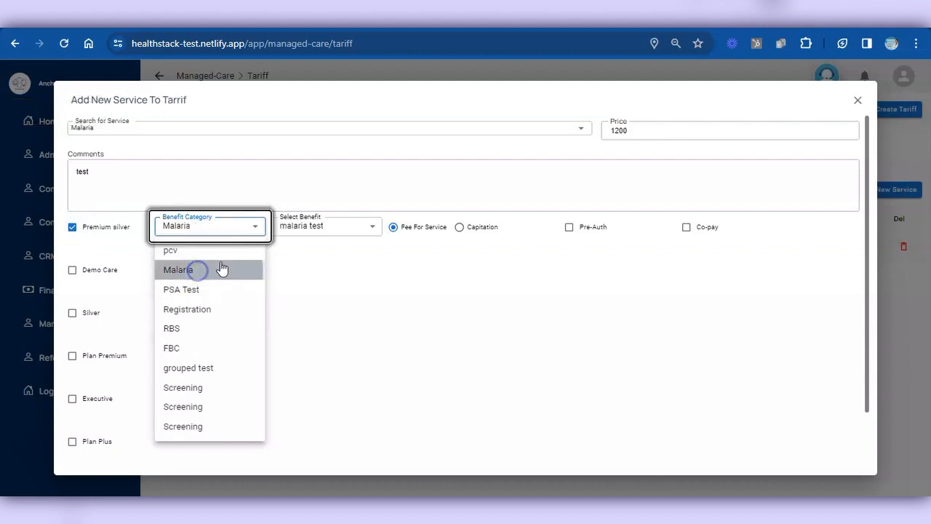
{"action": "left_click", "coordinate": [321, 228]}
{"action": "left_click", "coordinate": [319, 251]}
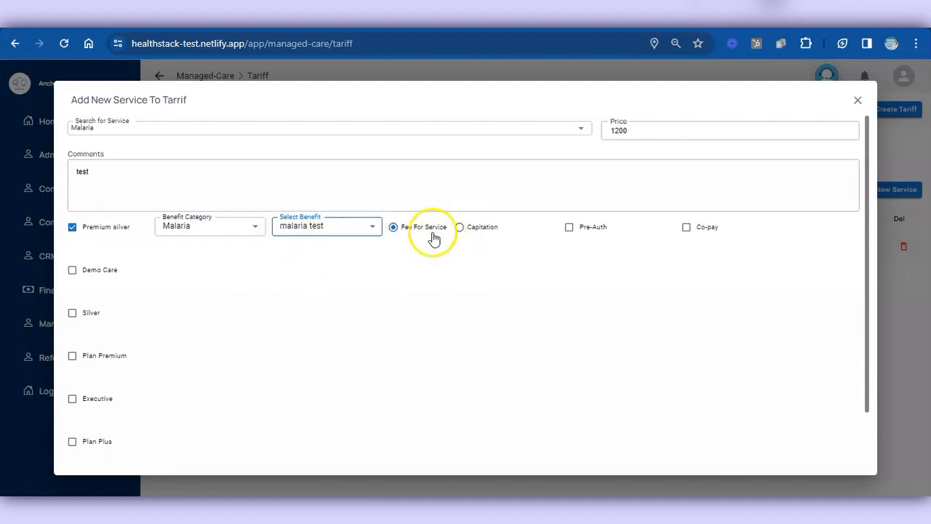
{"action": "left_click", "coordinate": [569, 227]}
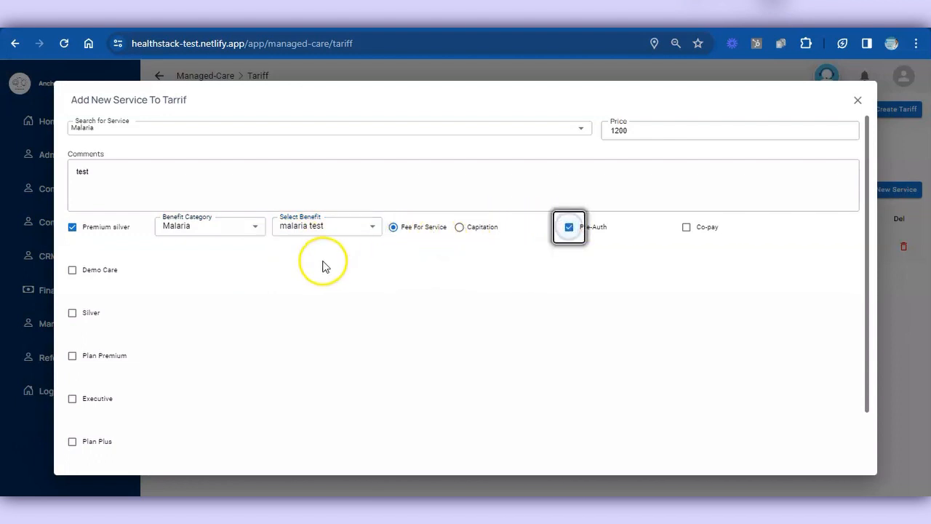
{"action": "left_click", "coordinate": [73, 271]}
{"action": "left_click", "coordinate": [188, 273]}
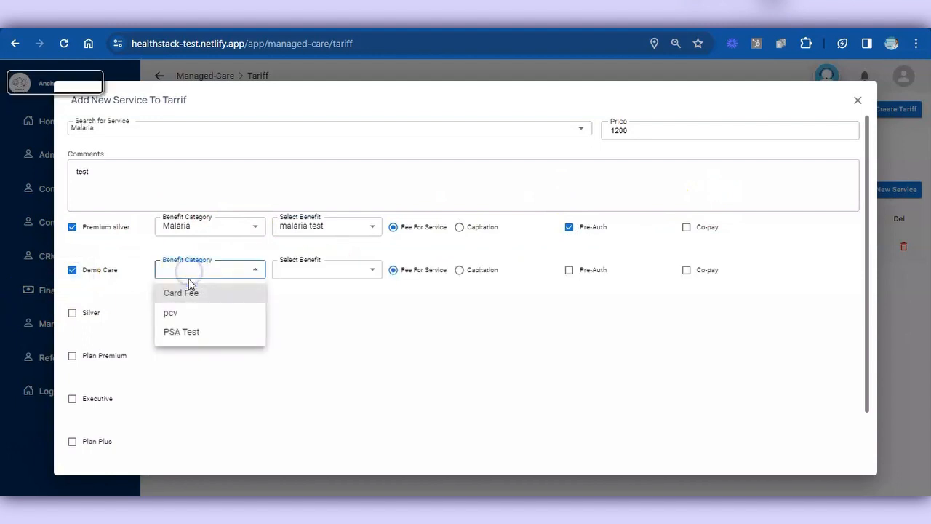
{"action": "left_click", "coordinate": [72, 272]}
{"action": "left_click", "coordinate": [72, 270]}
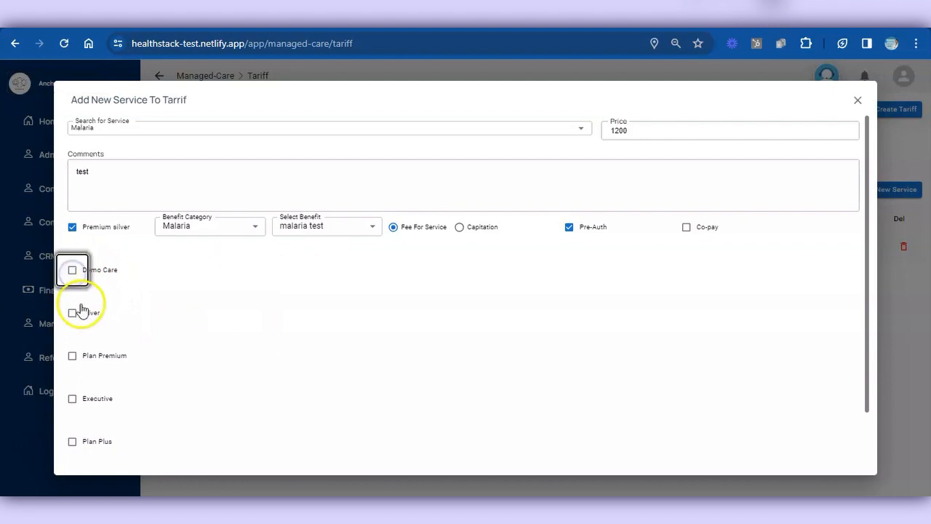
- Enable the Silver plan with the Malaria category and the "Malaria test and cons..." benefit, and require Pre-Auth
{"action": "left_click", "coordinate": [72, 313]}
{"action": "left_click", "coordinate": [184, 315]}
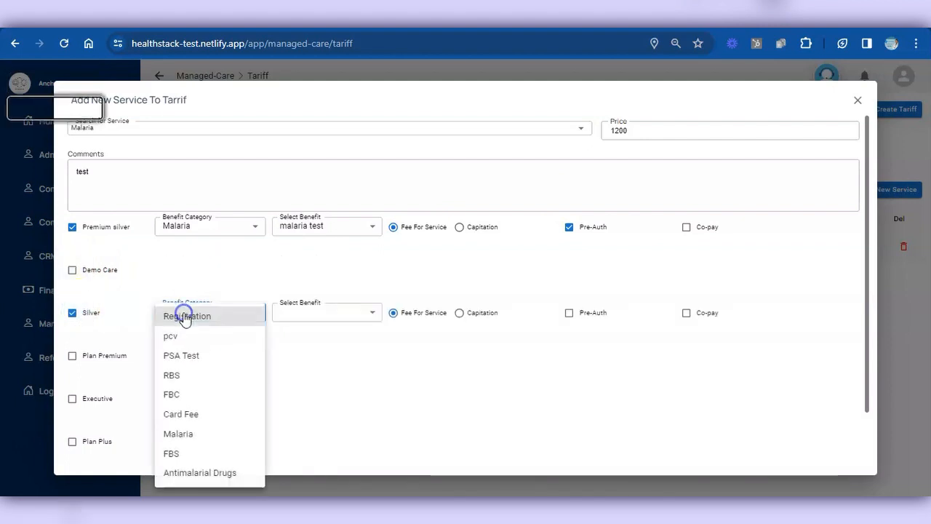
{"action": "left_click", "coordinate": [195, 435]}
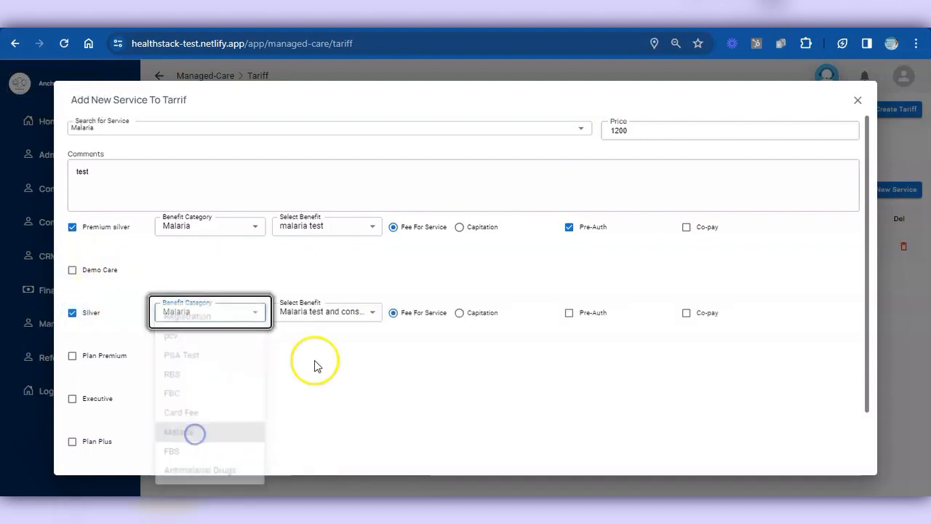
{"action": "left_click", "coordinate": [374, 312]}
{"action": "left_click", "coordinate": [374, 310]}
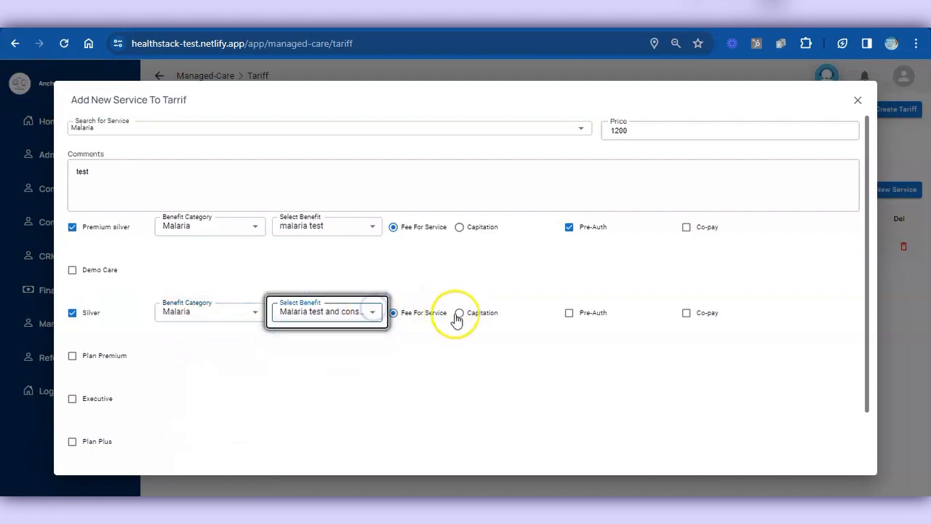
{"action": "left_click", "coordinate": [569, 314]}
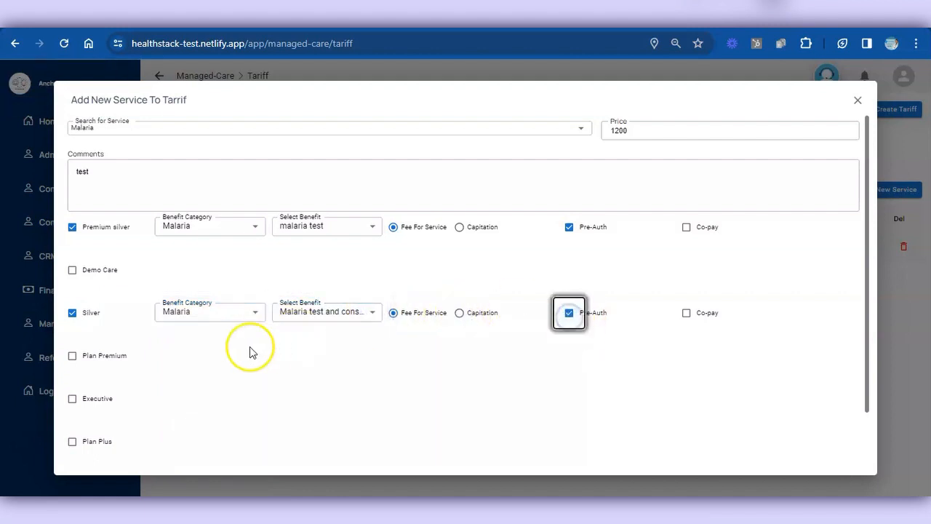
- Enable the Plan Premium plan with the Malaria category and the malaria test benefit, leaving it as Fee For Service
{"action": "left_click", "coordinate": [72, 356]}
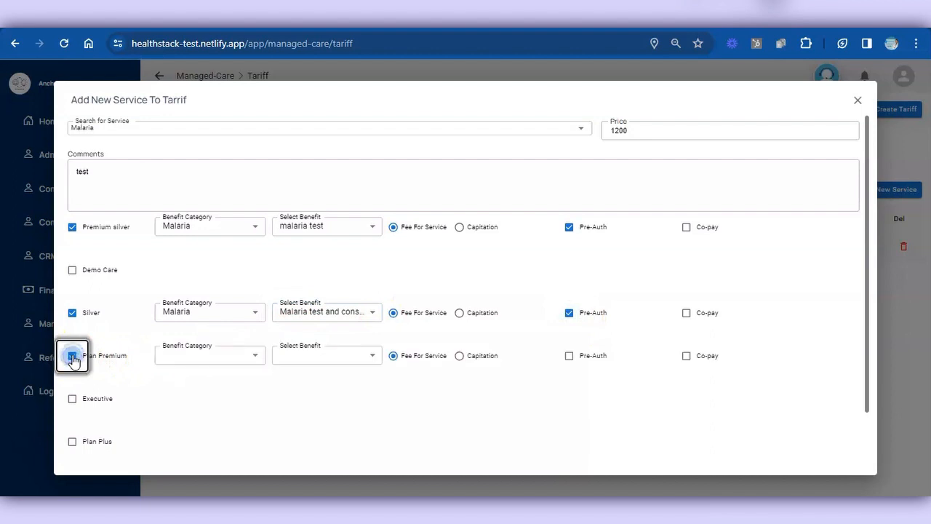
{"action": "left_click", "coordinate": [212, 357]}
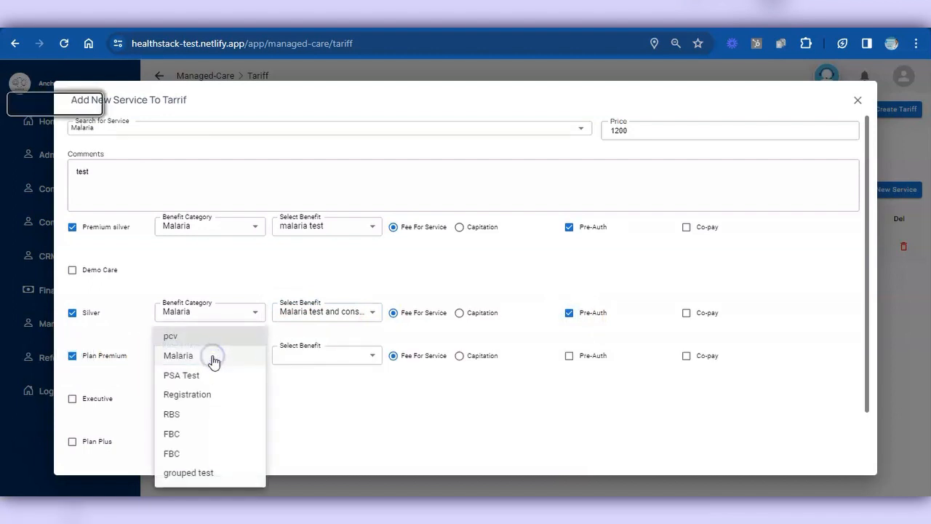
{"action": "left_click", "coordinate": [199, 356]}
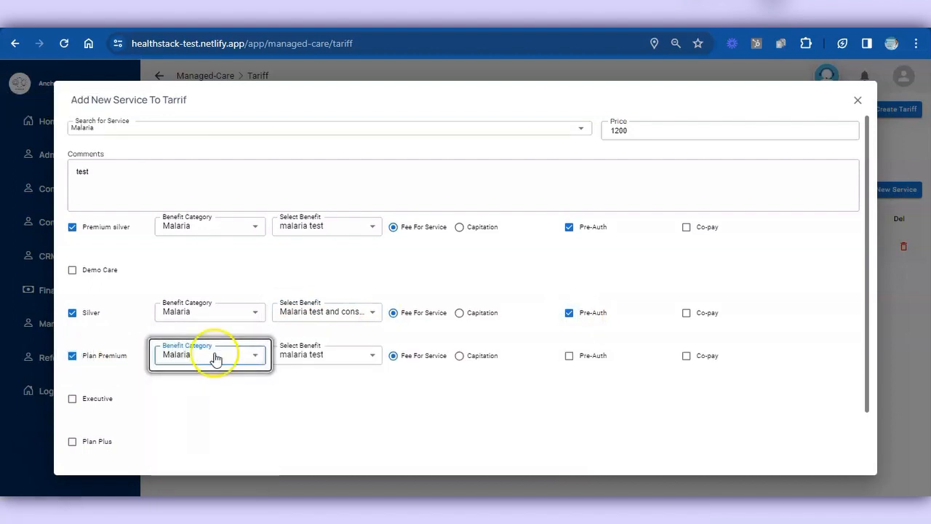
{"action": "left_click", "coordinate": [297, 360]}
{"action": "left_click", "coordinate": [320, 376]}
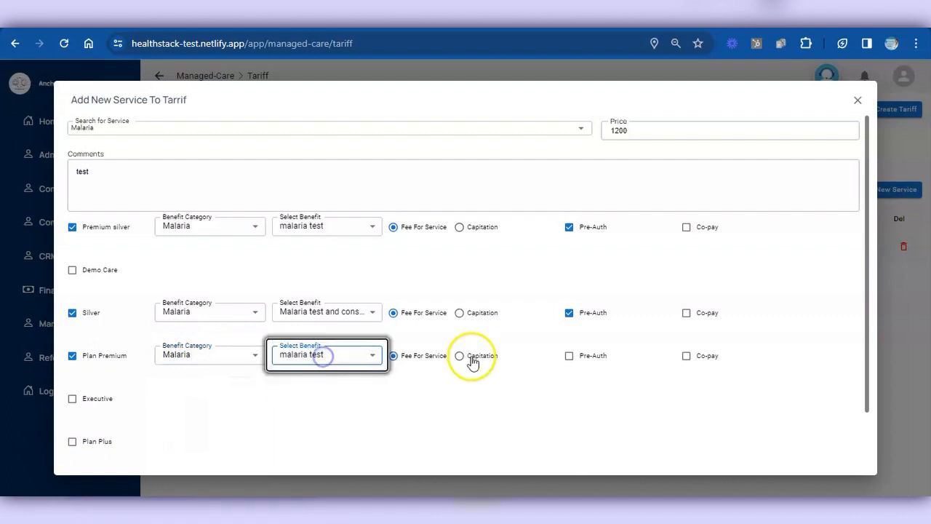
{"action": "left_click", "coordinate": [571, 355]}
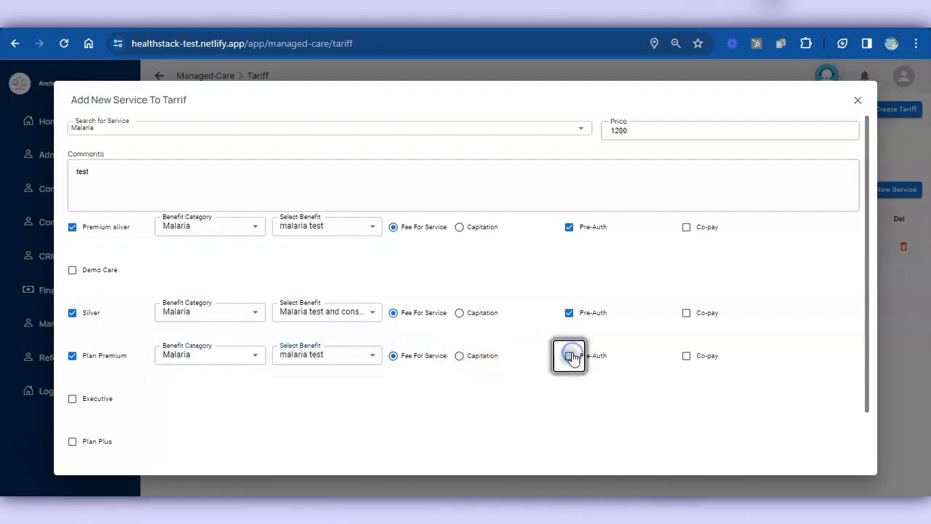
- Enable the Executive plan for the Malaria service with the Malaria category and the malaria benefit
{"action": "left_click", "coordinate": [73, 398]}
{"action": "left_click", "coordinate": [235, 403]}
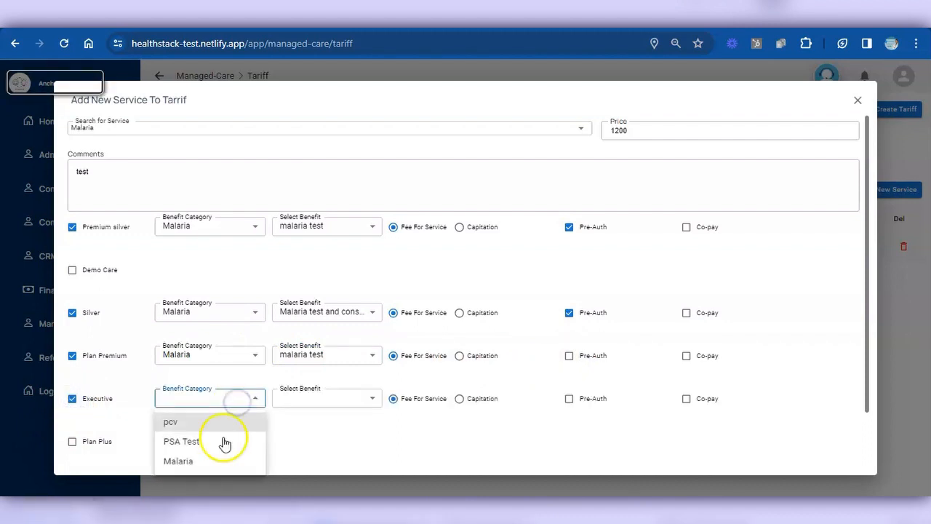
{"action": "left_click", "coordinate": [216, 461]}
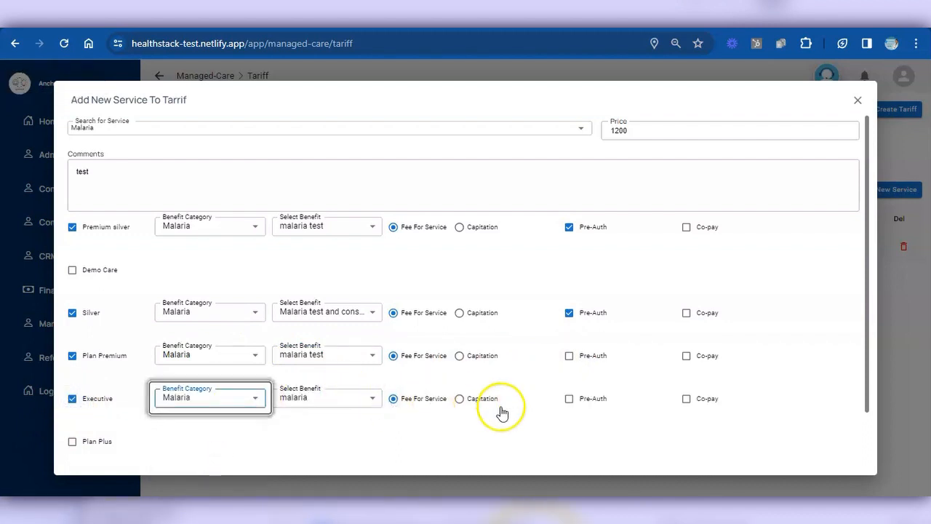
- Enable Plan Plus with the Malaria category and the "Malaria consultation, ..." benefit, and require Pre-Auth
{"action": "left_click", "coordinate": [99, 444]}
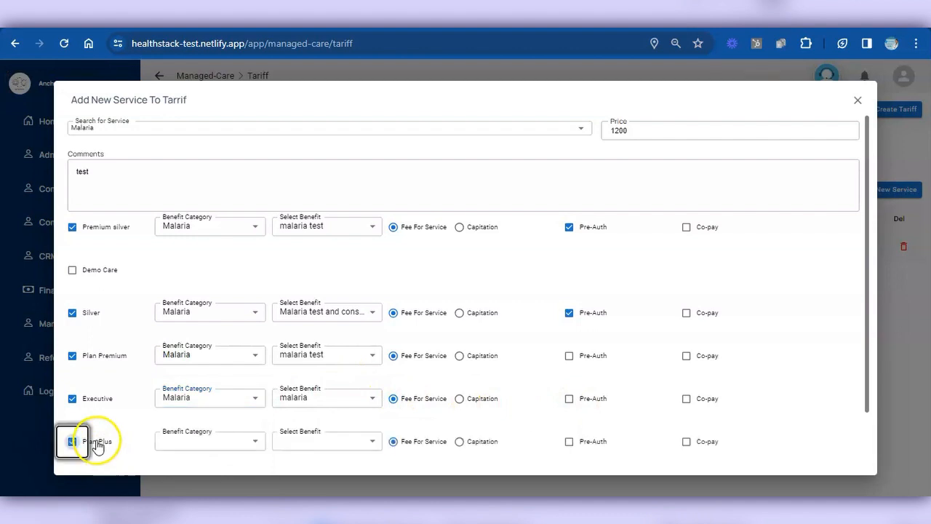
{"action": "left_click", "coordinate": [190, 443]}
{"action": "left_click", "coordinate": [193, 458]}
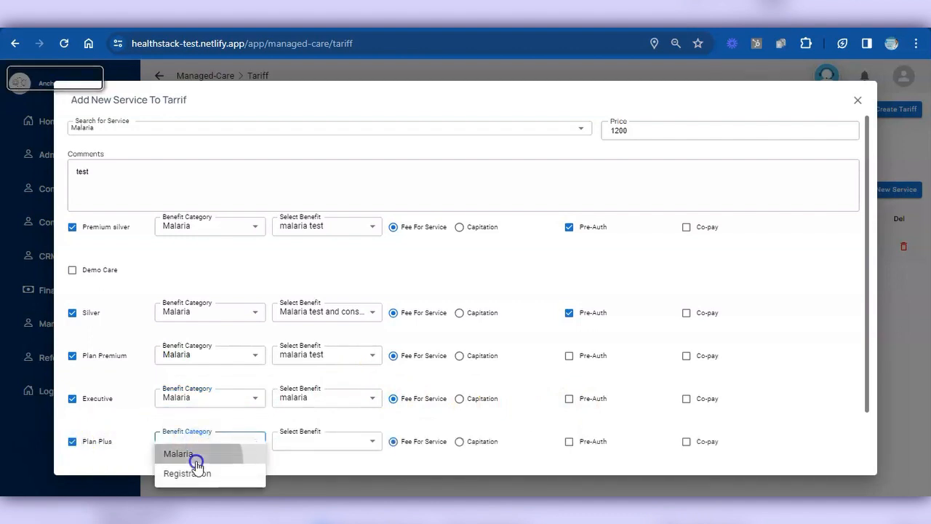
{"action": "left_click", "coordinate": [569, 441]}
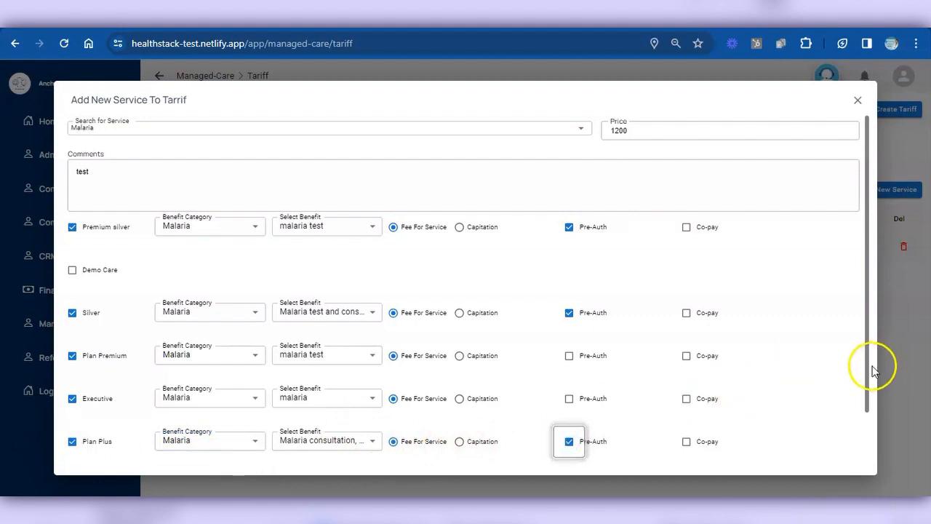
- Enable the Gold plan with the Malaria category and the "Malaria test and cons..." benefit, and add the Malaria service to the tariff
{"action": "left_click_drag", "start_coordinate": [866, 370], "coordinate": [868, 475]}
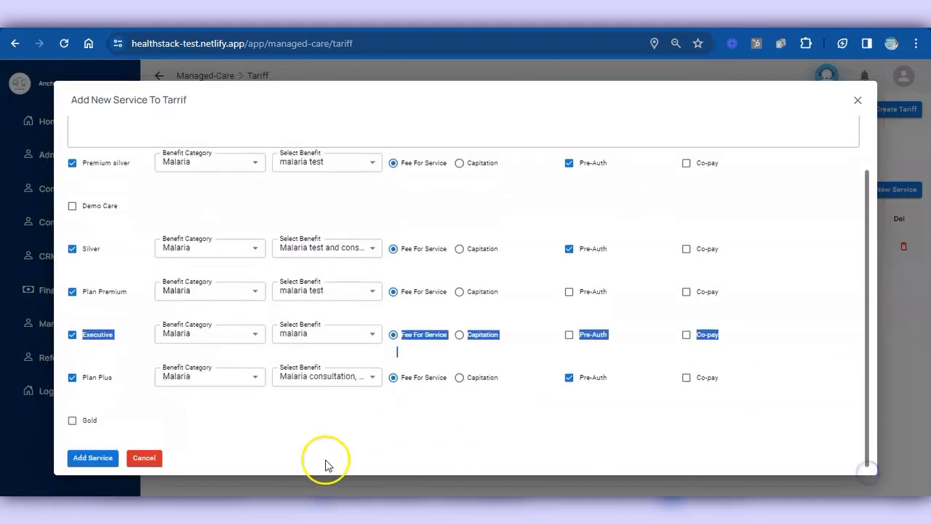
{"action": "left_click", "coordinate": [73, 421]}
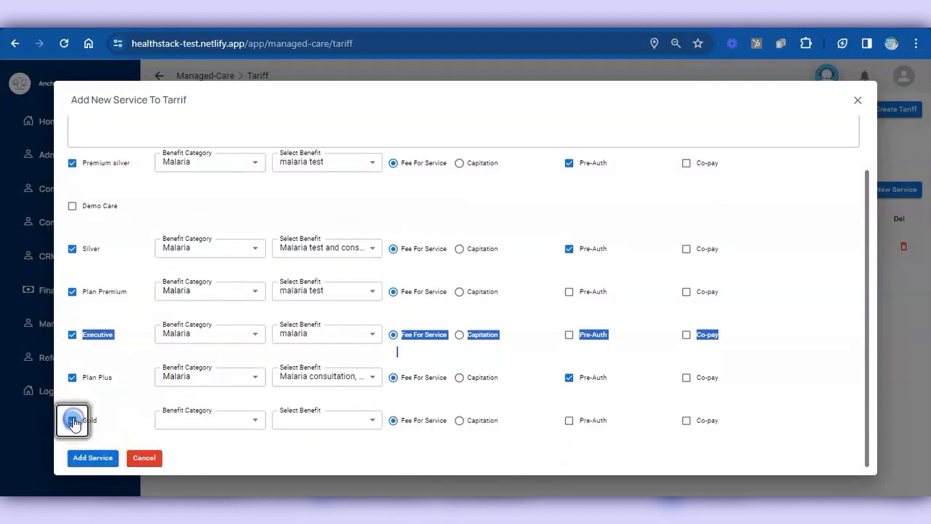
{"action": "left_click", "coordinate": [235, 421]}
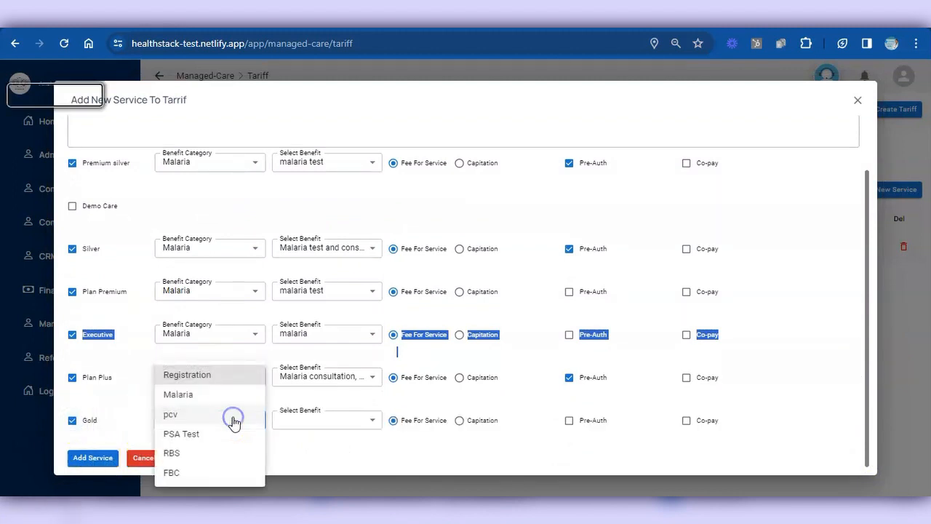
{"action": "left_click", "coordinate": [203, 395]}
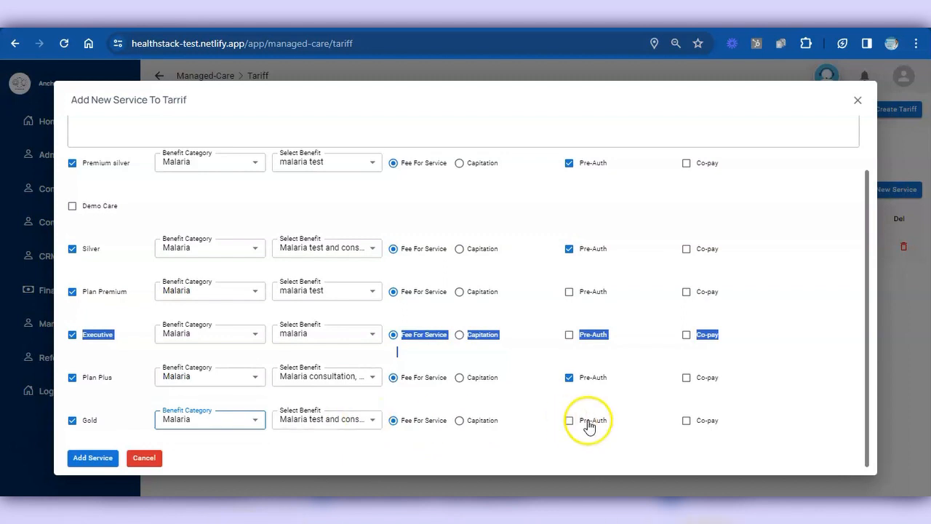
{"action": "left_click", "coordinate": [86, 461]}
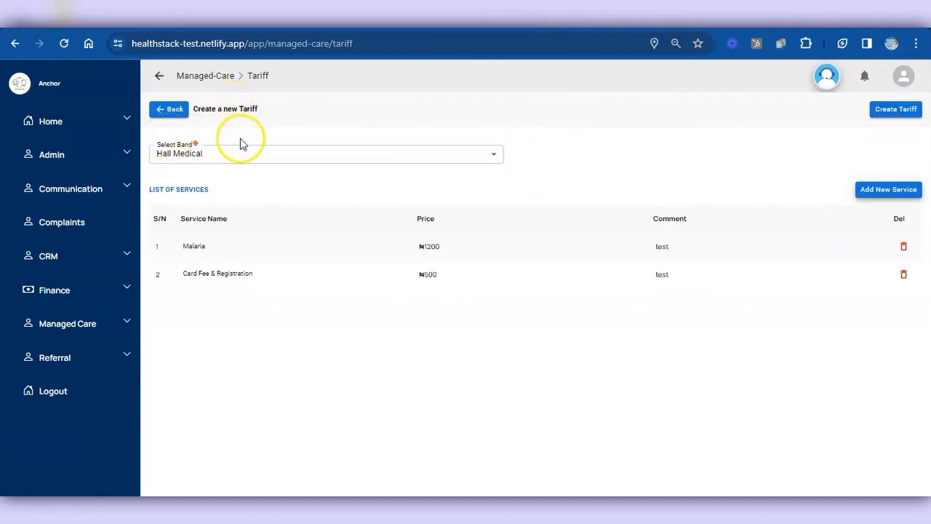
- Create the tariff for the Hall Medical band and open its details from the tariff list
{"action": "left_click", "coordinate": [187, 162]}
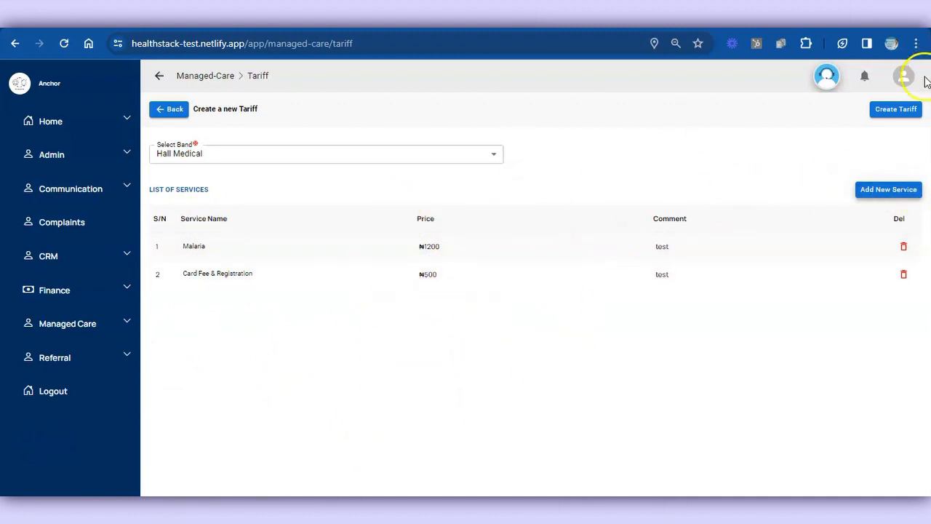
{"action": "left_click", "coordinate": [897, 111]}
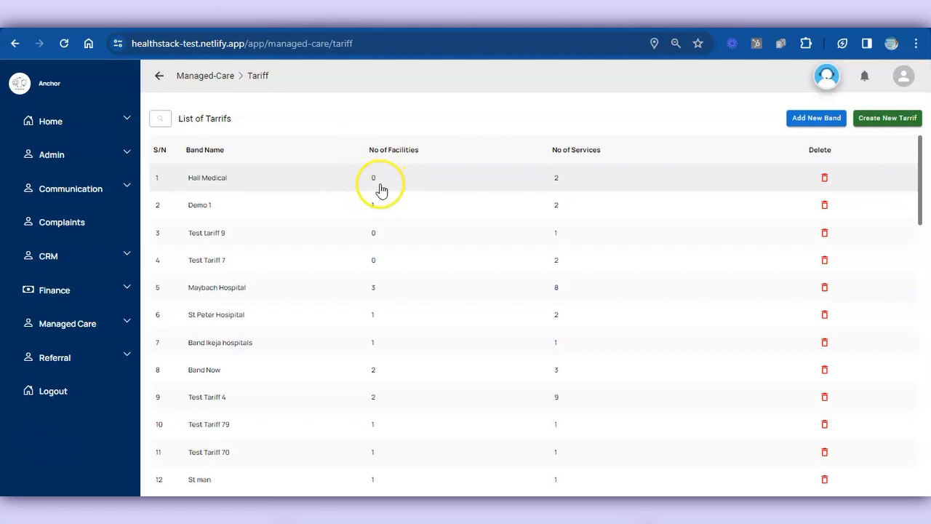
{"action": "left_click", "coordinate": [271, 178]}
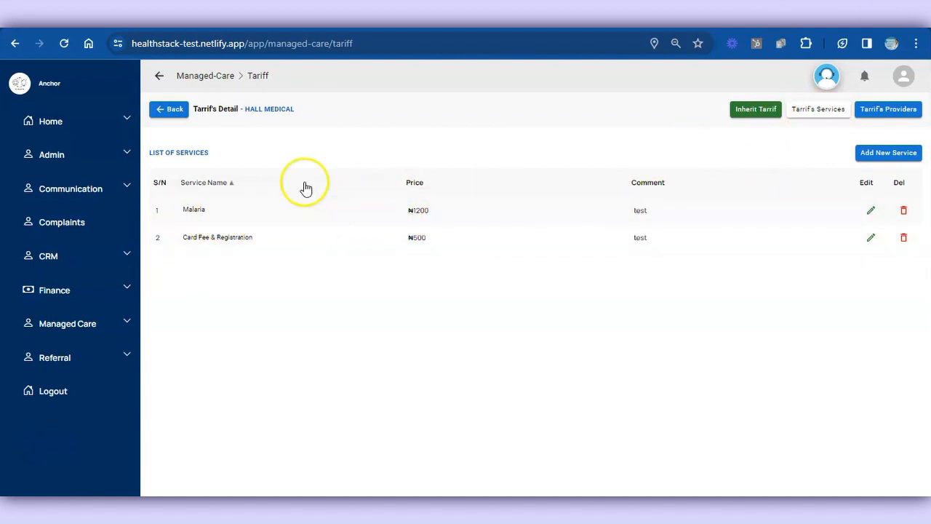
- Start adding a new service to the Hall Medical tariff, search for "pcv", and choose pcv - Lab Investigation
{"action": "left_click", "coordinate": [876, 154]}
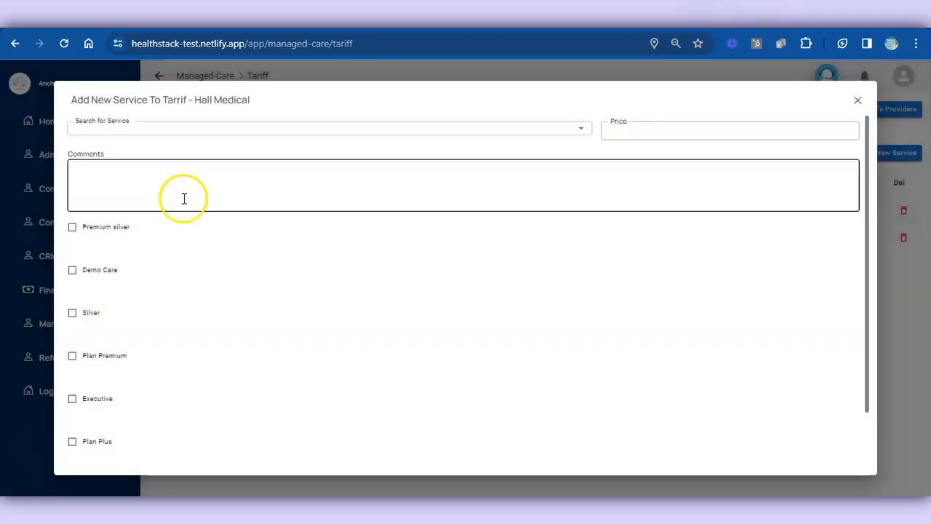
{"action": "left_click", "coordinate": [161, 128]}
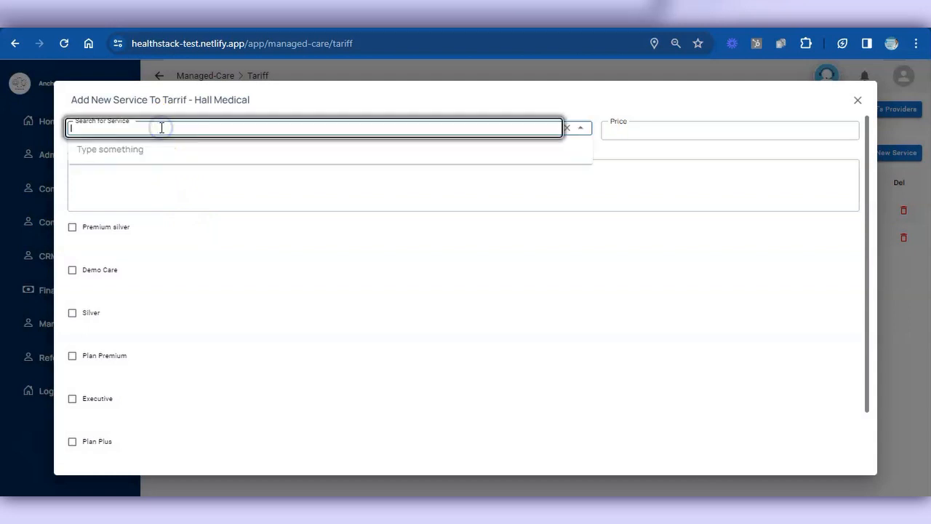
{"action": "type", "text": "pcv"}
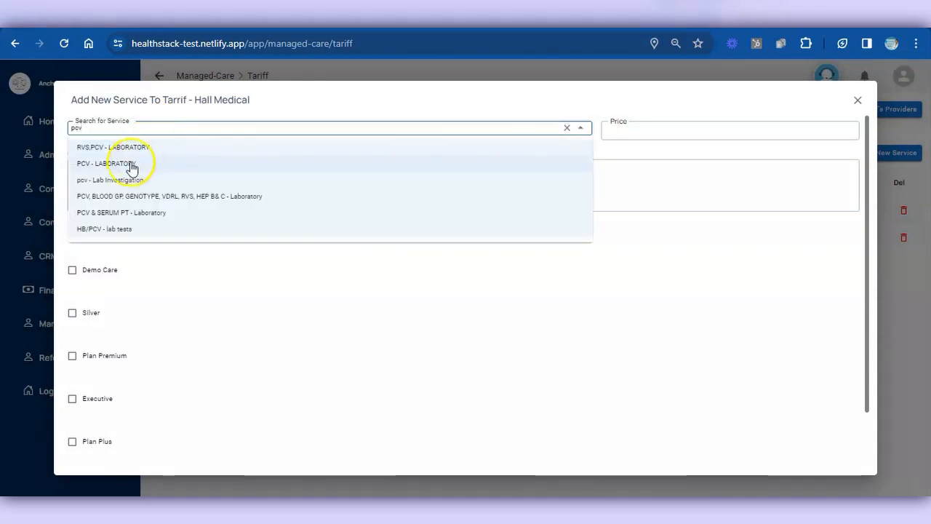
{"action": "left_click", "coordinate": [125, 181]}
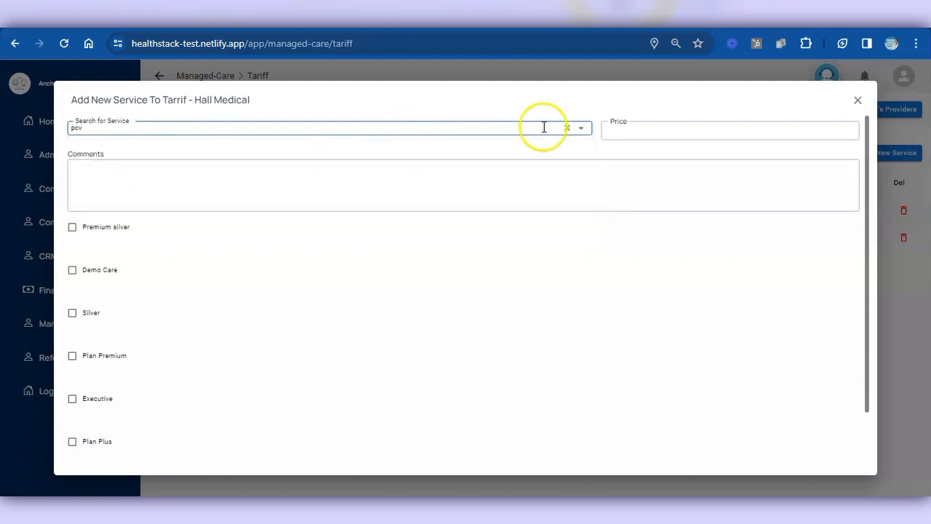
- Set the pcv service's price to 1000 and enter the comment "test"
{"action": "left_click", "coordinate": [612, 131]}
{"action": "type", "text": "1000"}
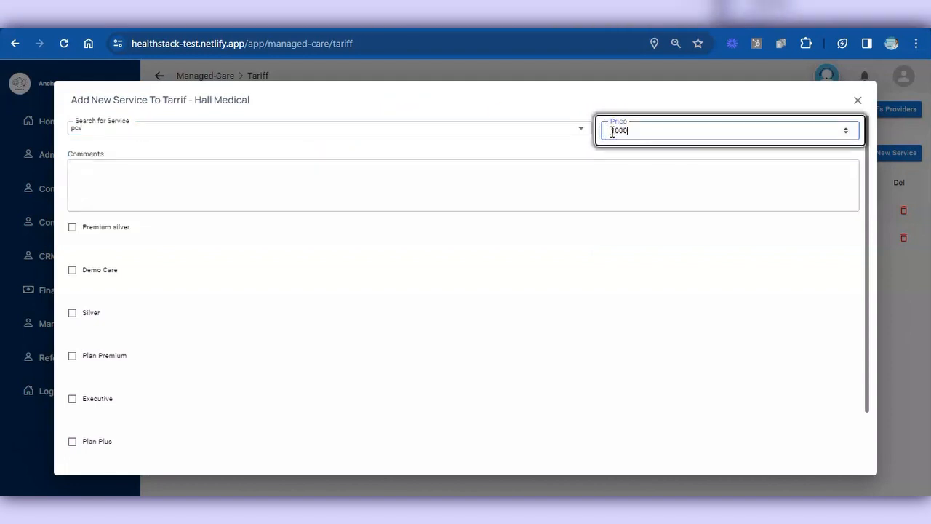
{"action": "left_click", "coordinate": [574, 191]}
{"action": "type", "text": "test"}
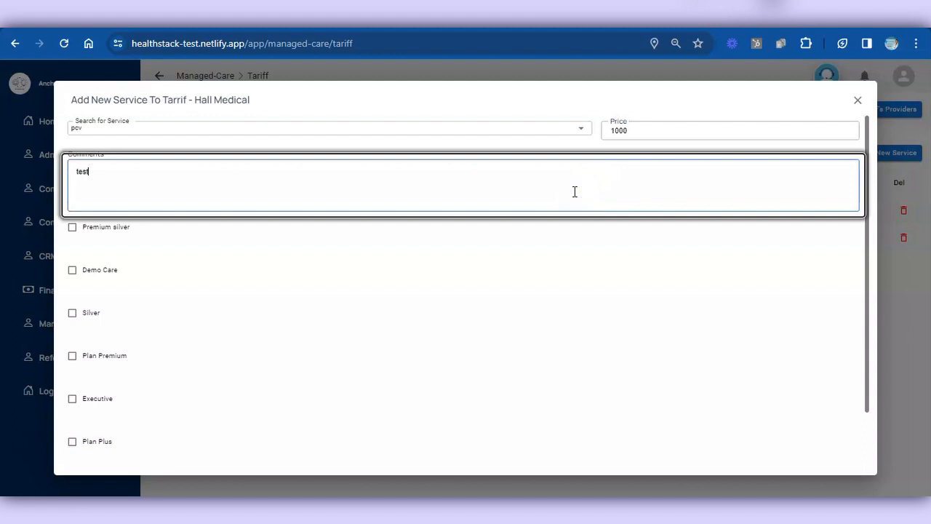
{"action": "left_click", "coordinate": [291, 253]}
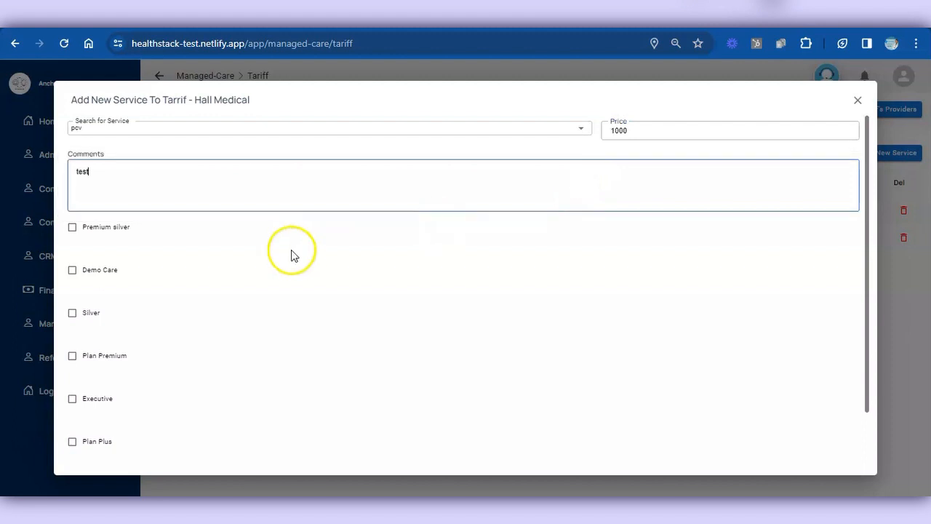
- Enable all plans except Plan Plus with the pcv category, require Pre-Auth for Premium silver, Demo Care, Silver and Plan Premium, and add the service
{"action": "left_click", "coordinate": [73, 228]}
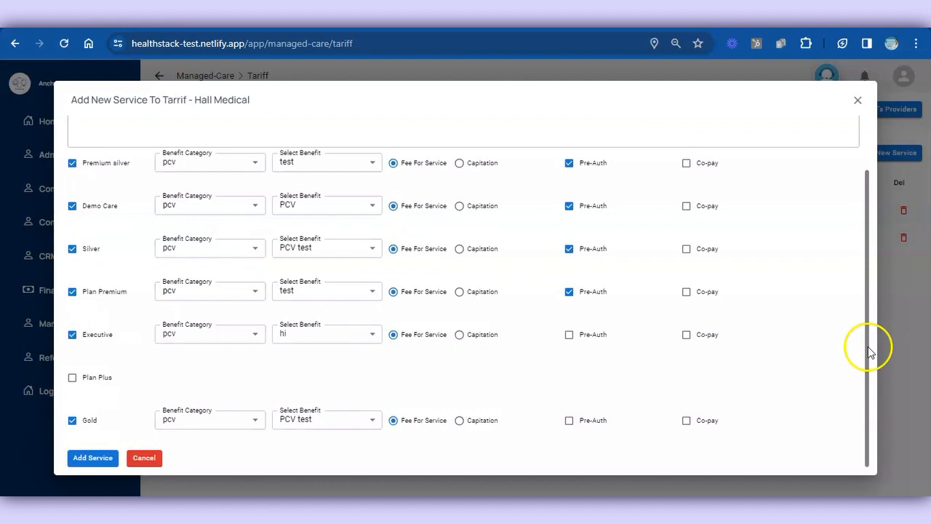
{"action": "scroll", "coordinate": [822, 199], "scroll_direction": "up", "scroll_amount": 2}
{"action": "scroll", "coordinate": [847, 312], "scroll_direction": "down", "scroll_amount": 1}
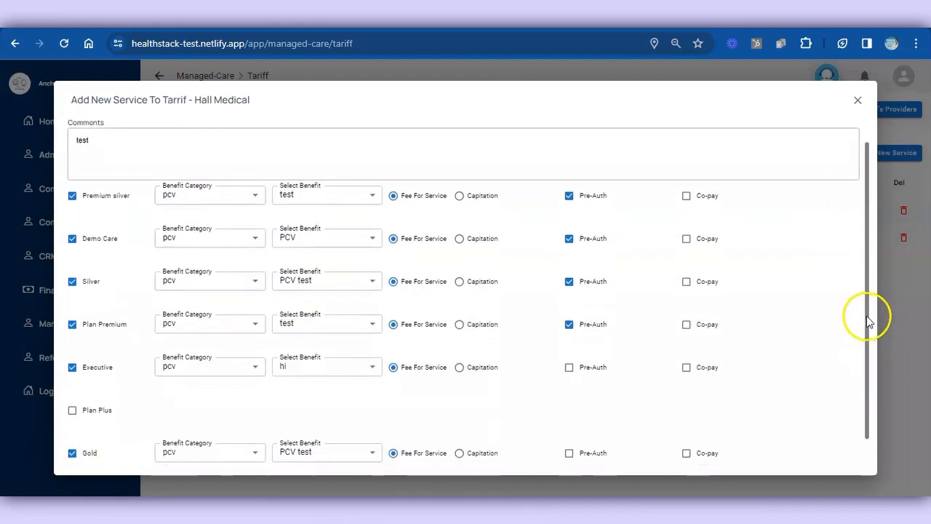
{"action": "scroll", "coordinate": [867, 316], "scroll_direction": "down", "scroll_amount": 1}
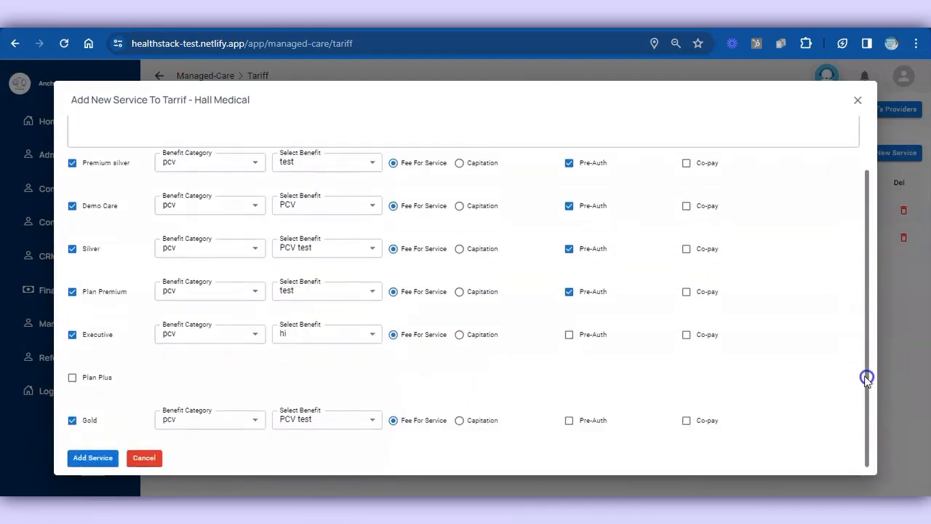
{"action": "left_click", "coordinate": [88, 460]}
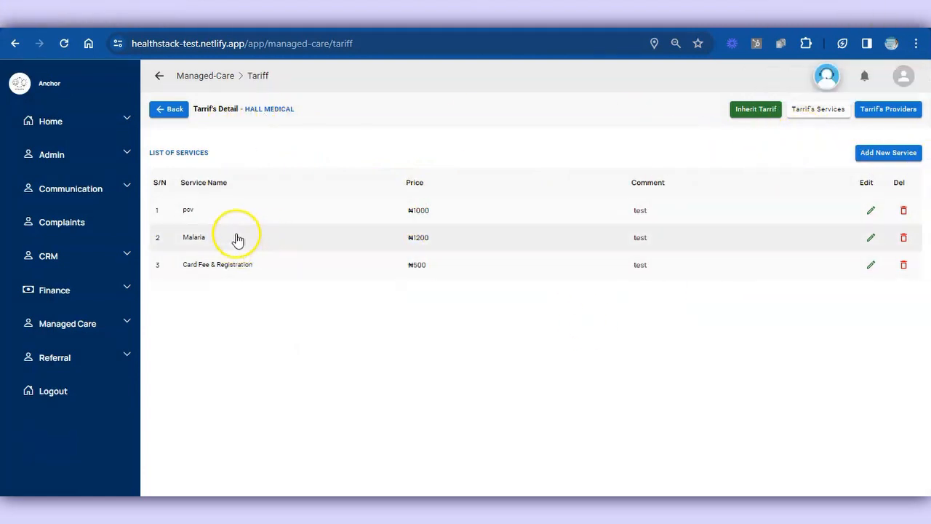
- Start adding a new provider to the Hall Medical tariff, search for "Hall", and choose Hall Medical Centre
{"action": "left_click", "coordinate": [885, 117]}
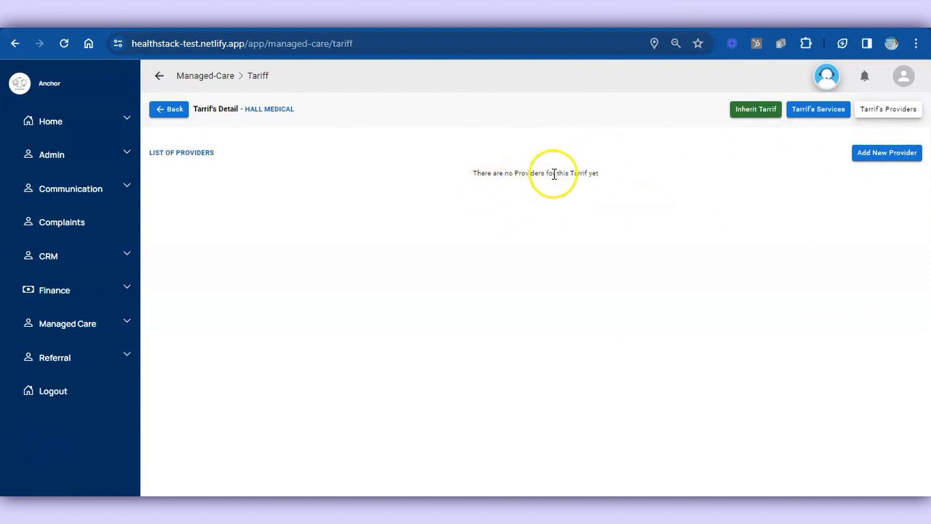
{"action": "left_click", "coordinate": [894, 154]}
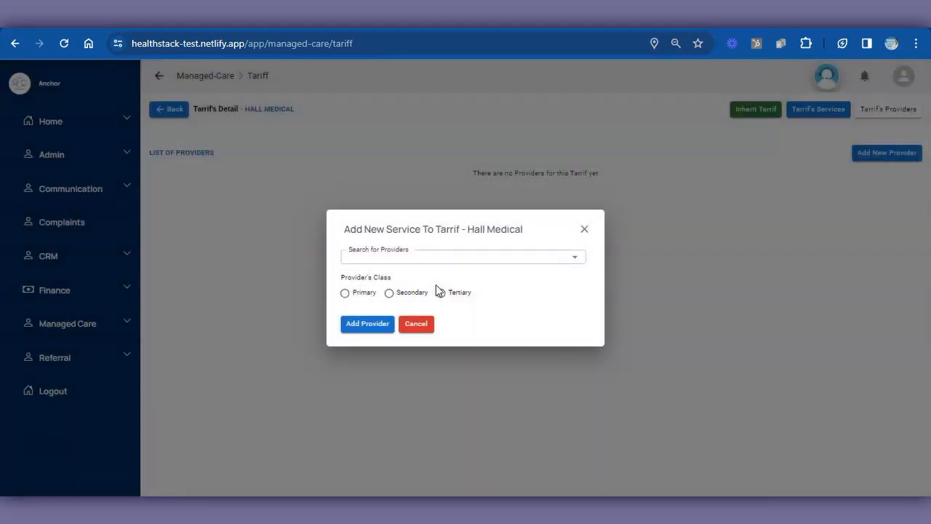
{"action": "left_click", "coordinate": [427, 261]}
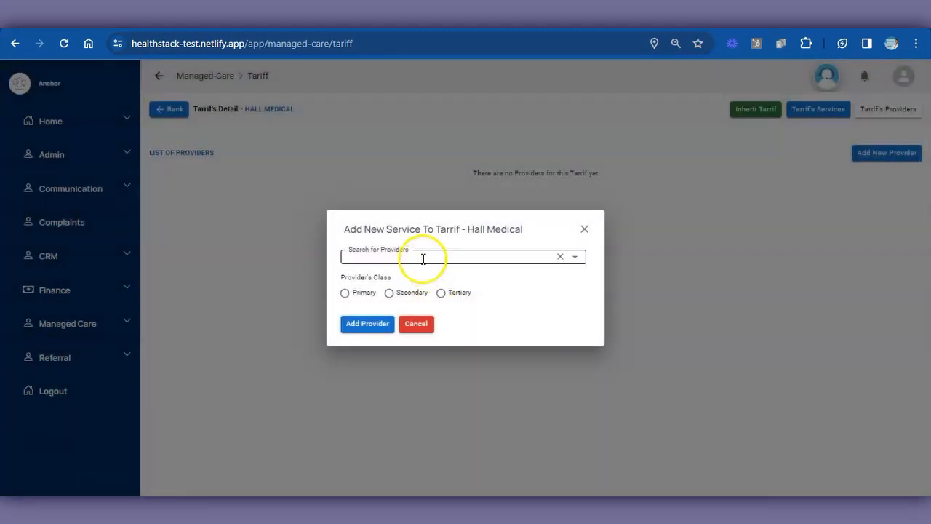
{"action": "left_click", "coordinate": [424, 259]}
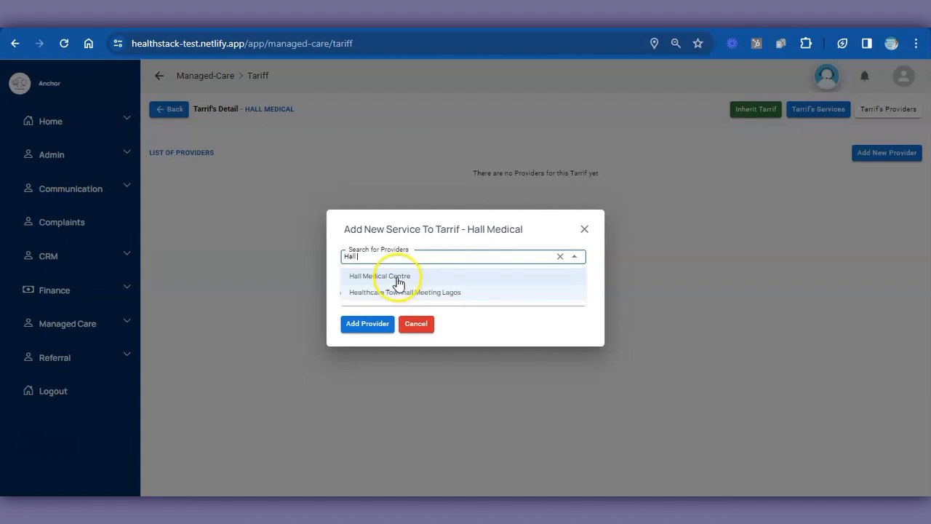
{"action": "left_click", "coordinate": [398, 278]}
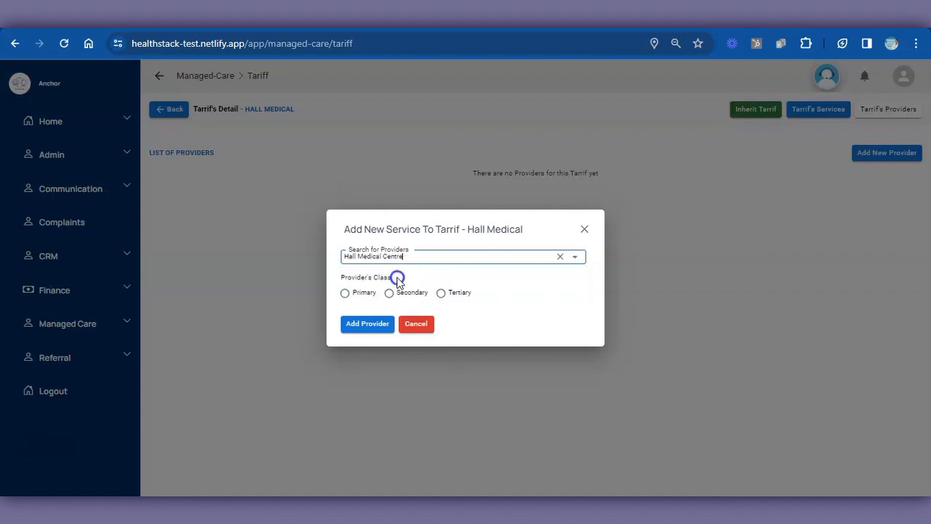
- Set the provider's class to Secondary and add Hall Medical Centre, accepting its removal from the other tariff
{"action": "left_click", "coordinate": [345, 293]}
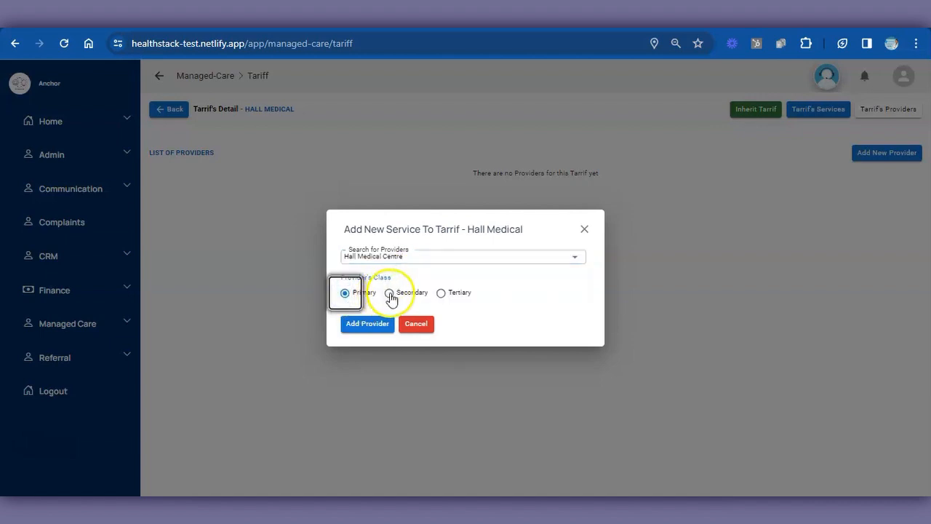
{"action": "left_click", "coordinate": [390, 294]}
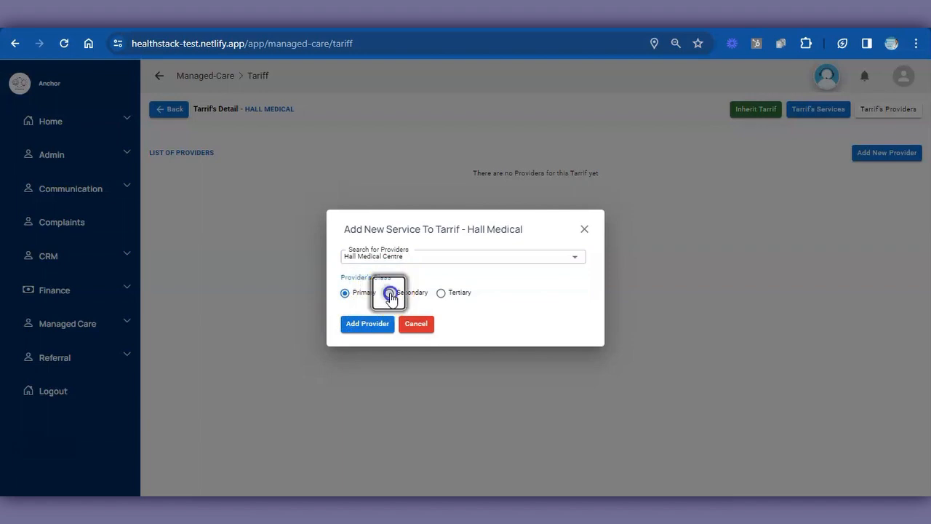
{"action": "left_click", "coordinate": [441, 293]}
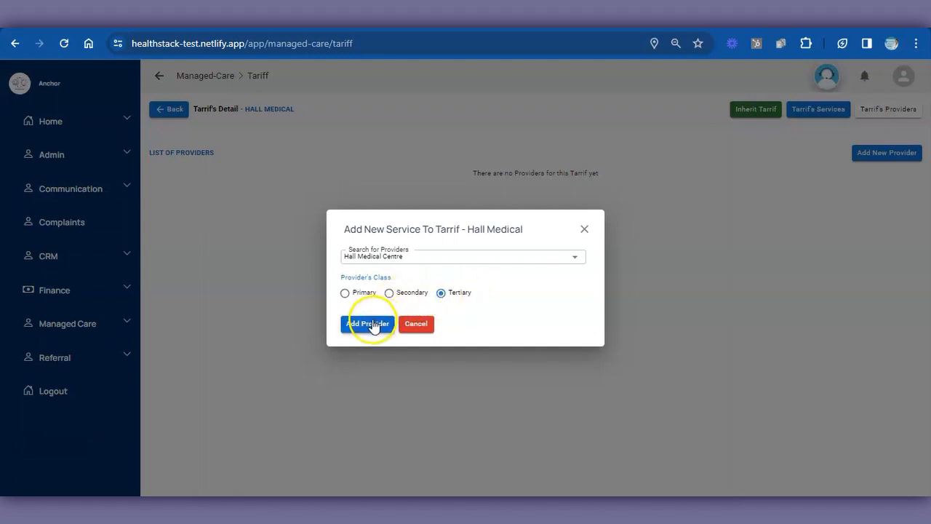
{"action": "left_click", "coordinate": [390, 294]}
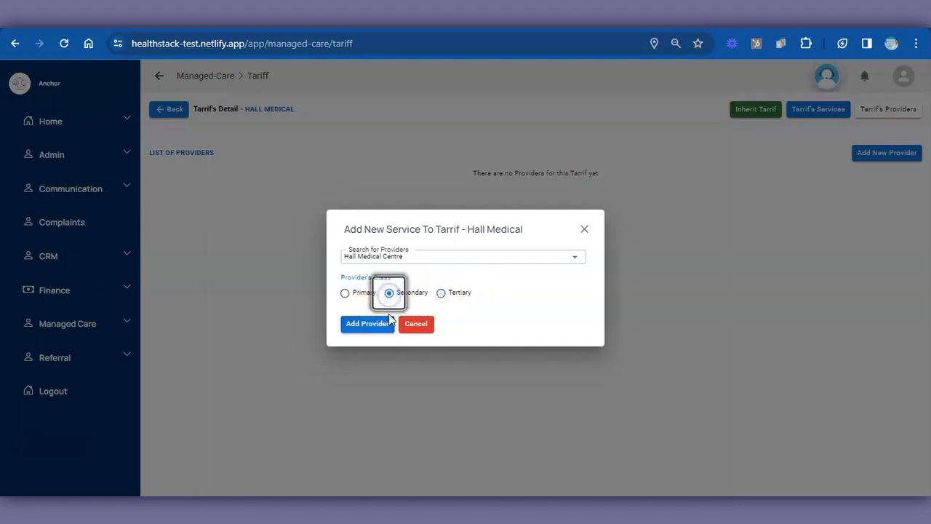
{"action": "left_click", "coordinate": [387, 325]}
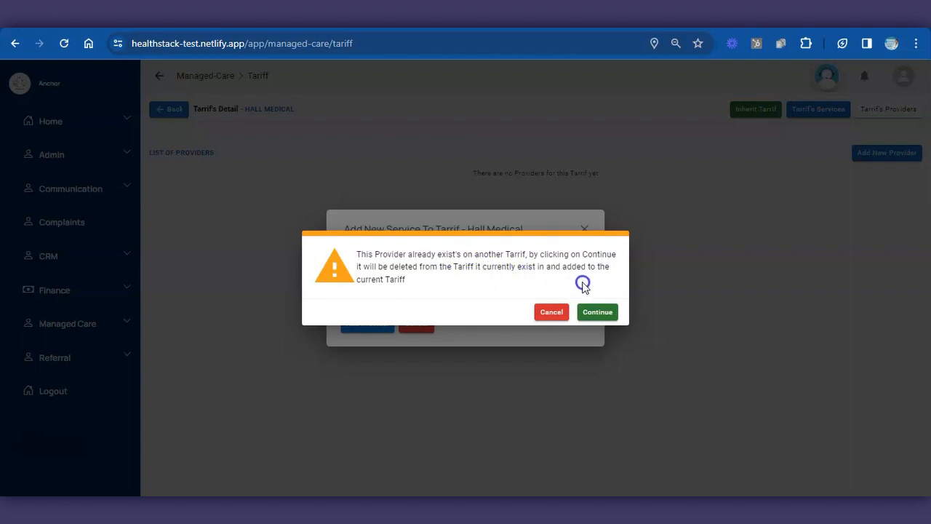
{"action": "left_click", "coordinate": [599, 311]}
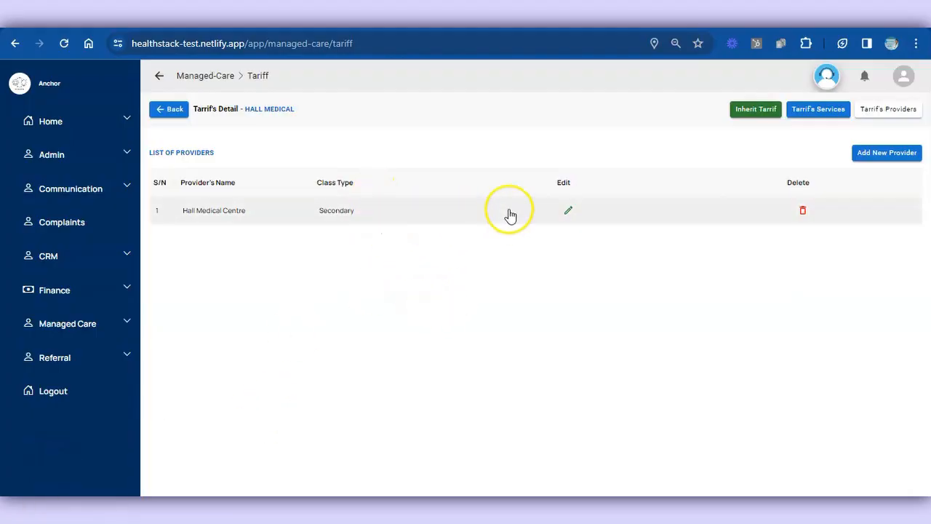
- Start deleting Hall Medical Centre from the tariff's providers and cancel the deletion
{"action": "left_click", "coordinate": [804, 211]}
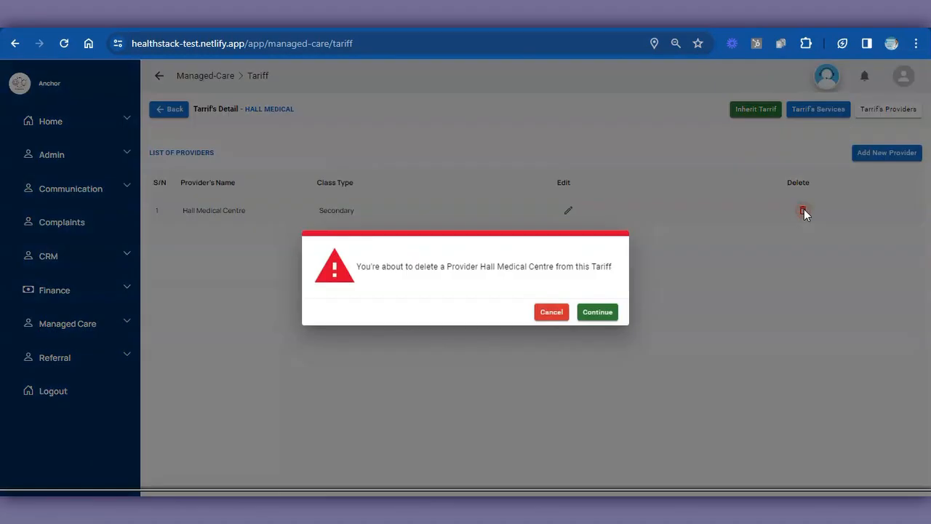
{"action": "left_click", "coordinate": [550, 313]}
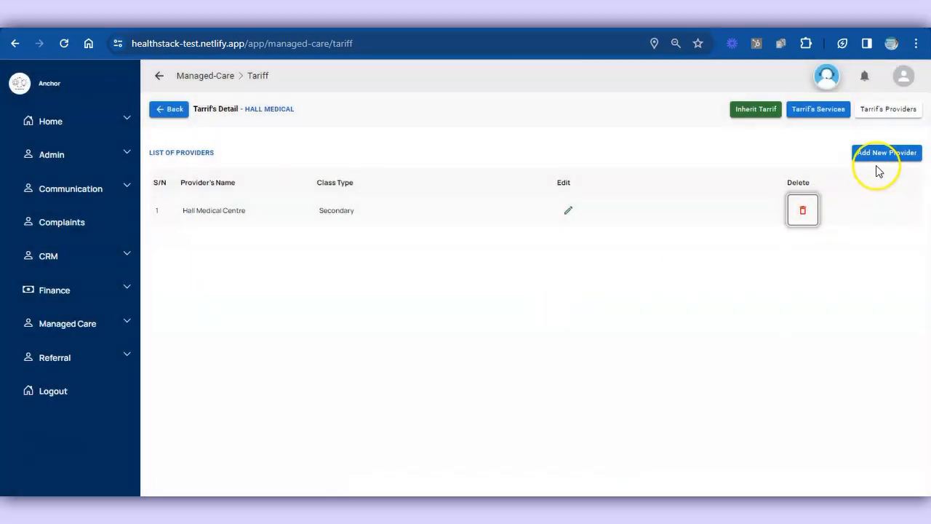
- Add New Test Facility as another provider of the tariff with class Secondary, finding it by searching for "test"
{"action": "left_click", "coordinate": [873, 155]}
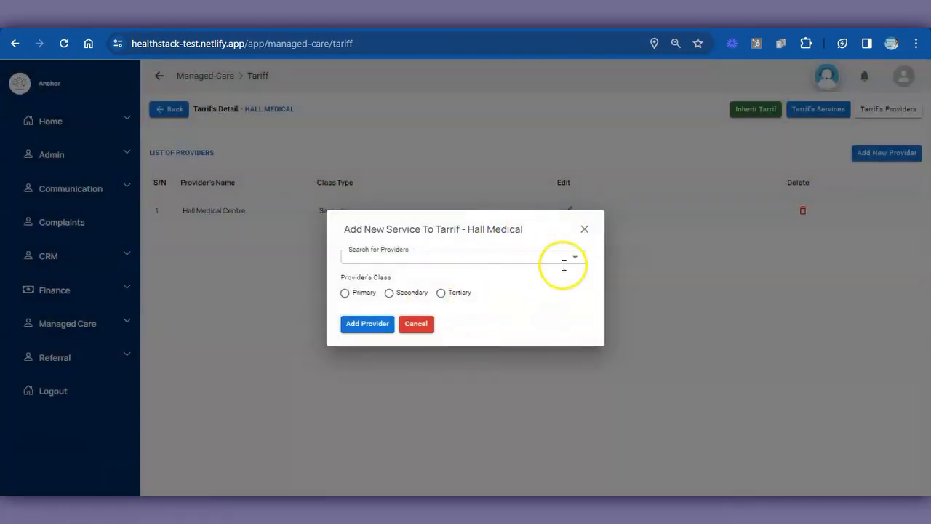
{"action": "left_click", "coordinate": [476, 256]}
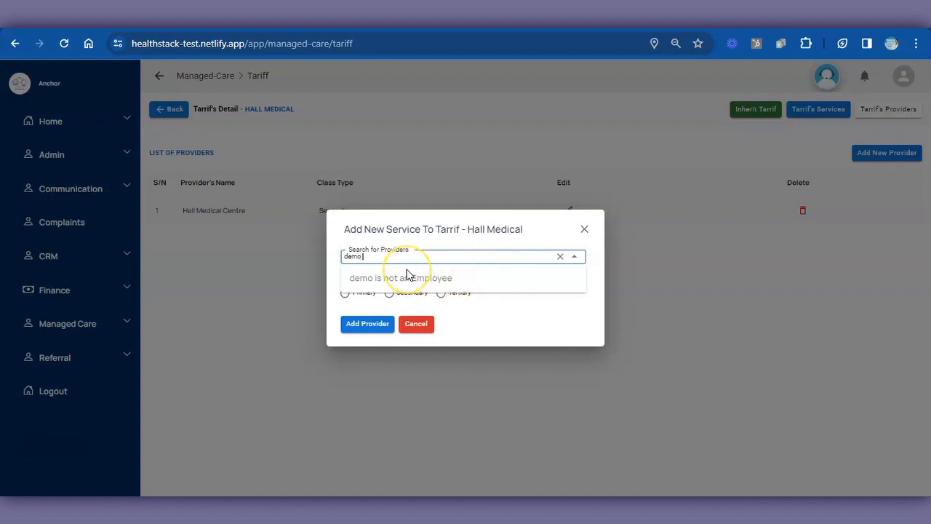
{"action": "left_click", "coordinate": [560, 258]}
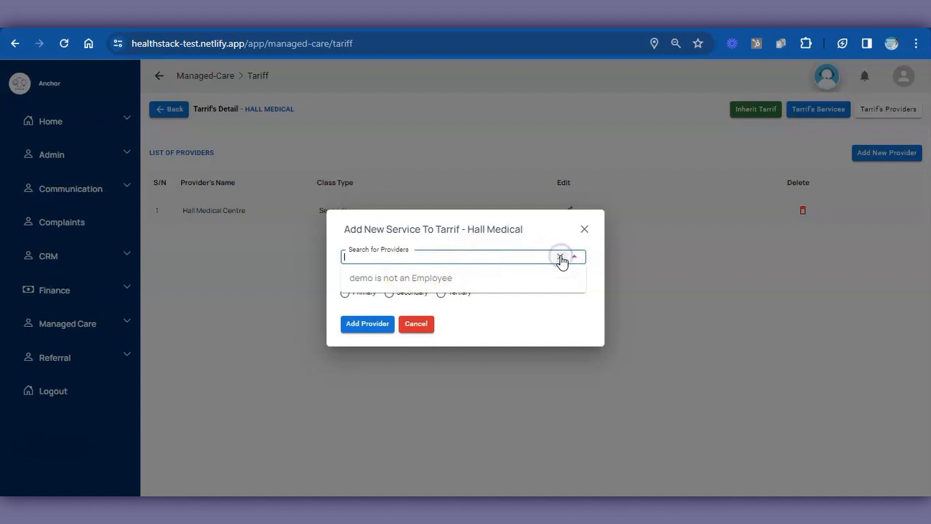
{"action": "type", "text": "test"}
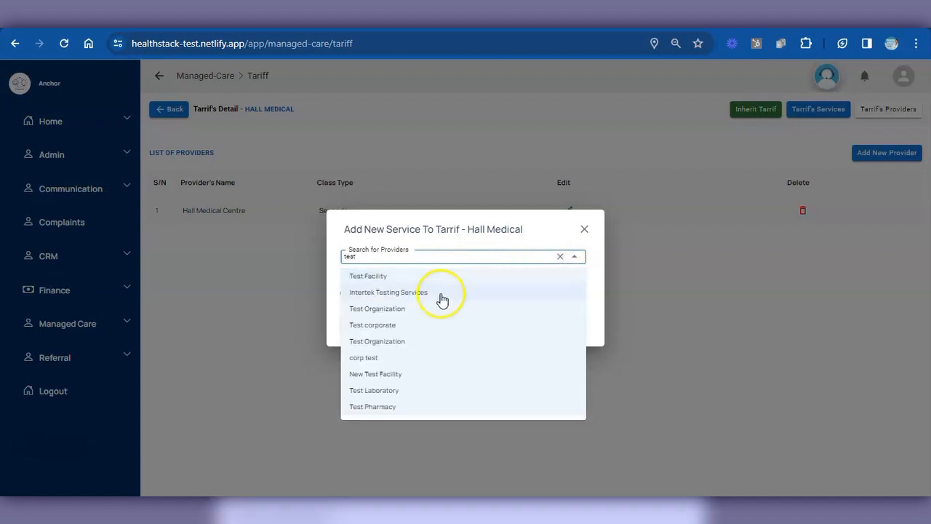
{"action": "left_click", "coordinate": [403, 374]}
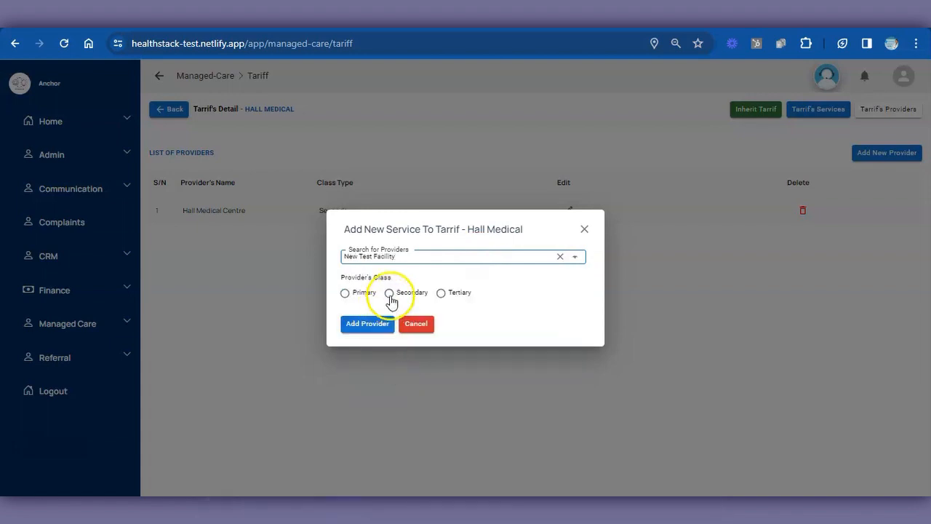
{"action": "left_click", "coordinate": [390, 293]}
{"action": "left_click", "coordinate": [384, 325]}
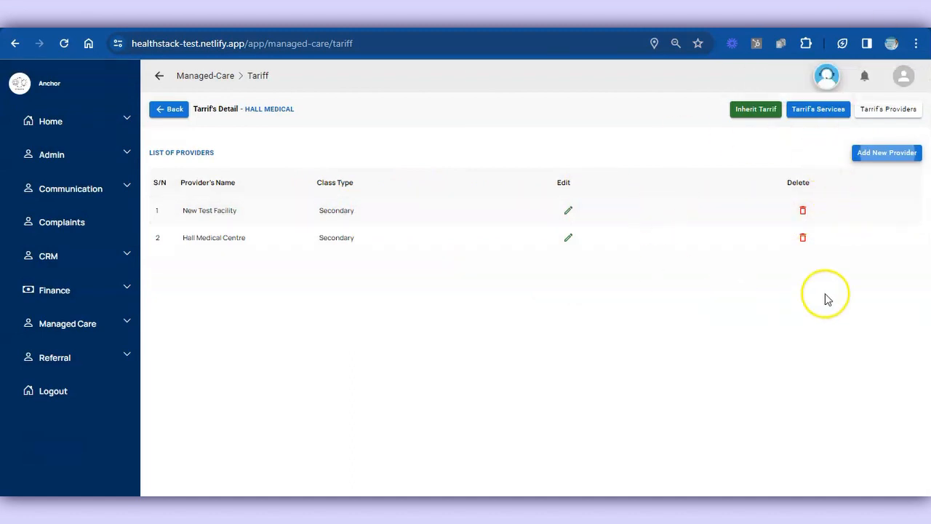
- Reopen the Hall Medical tariff from the tariff list, review its services and providers, and return to the list
{"action": "left_click", "coordinate": [172, 112]}
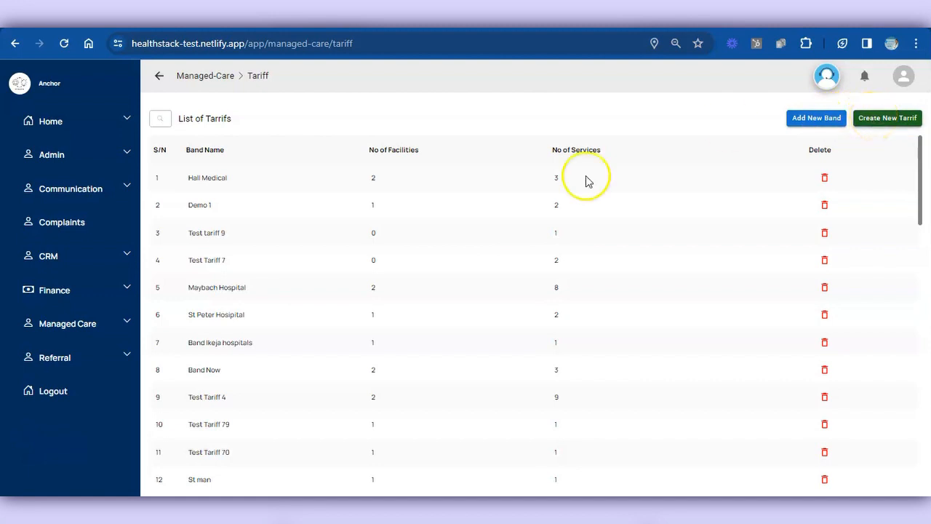
{"action": "left_click", "coordinate": [534, 181]}
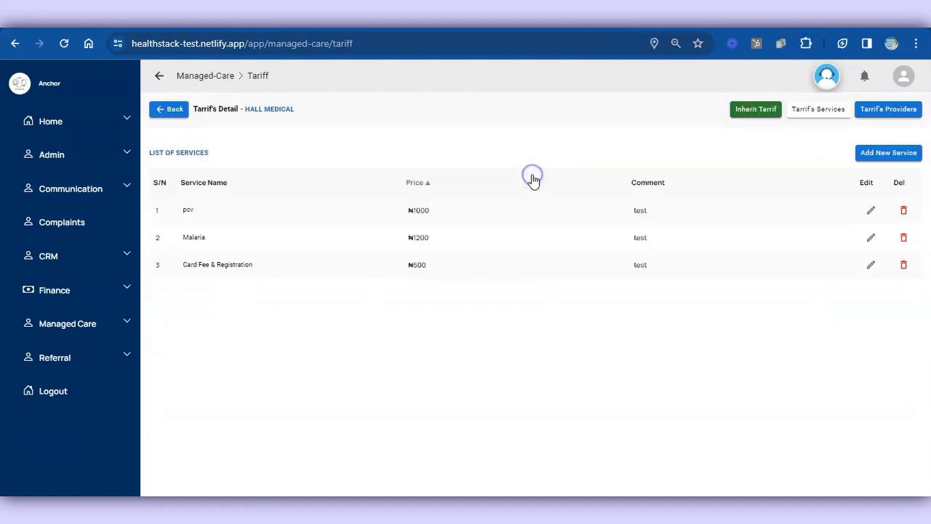
{"action": "left_click", "coordinate": [888, 115]}
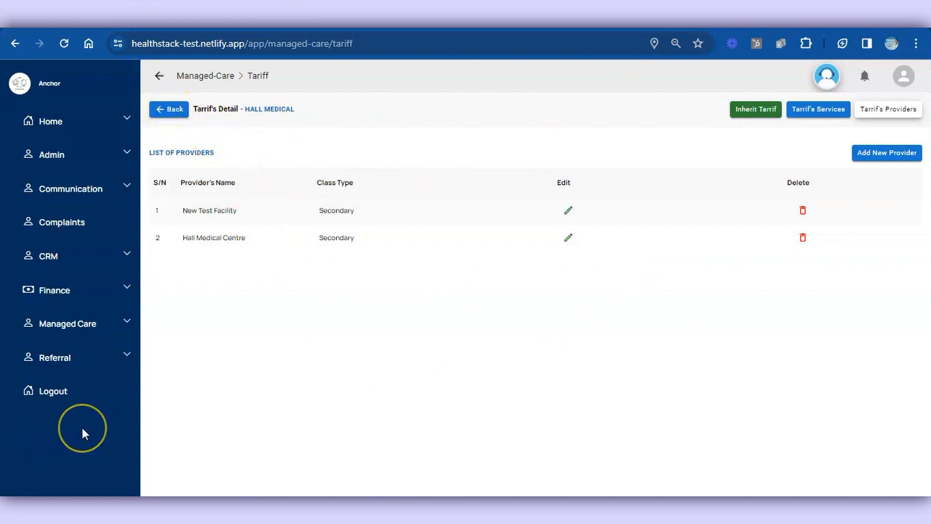
{"action": "left_click", "coordinate": [171, 111]}
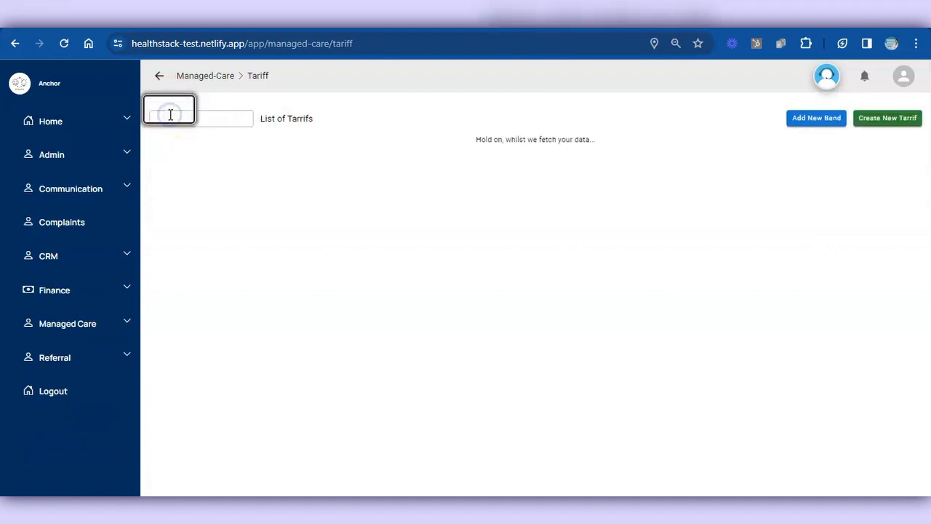